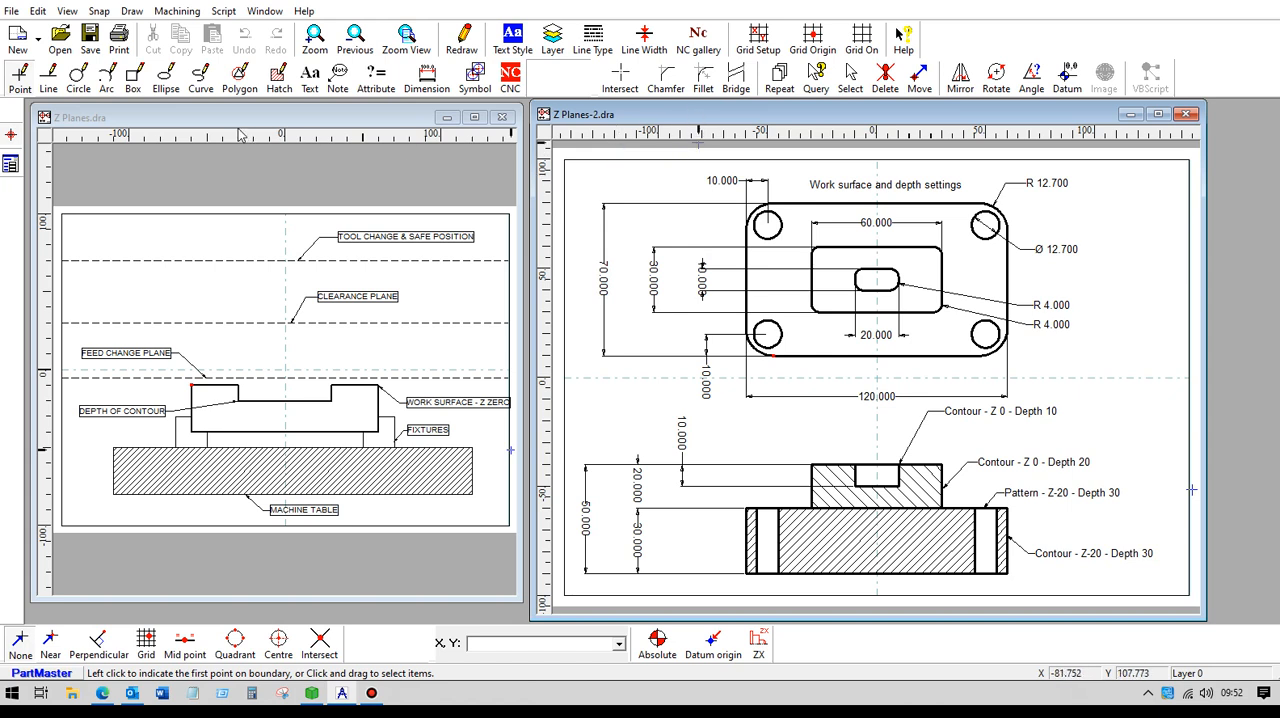
# - Create a closed NC contour from the 60 x 30 mm rounded rectangle in Z Planes-2.dra, with Z surface 0 and depth 20 mm
pyautogui.click(238, 122)
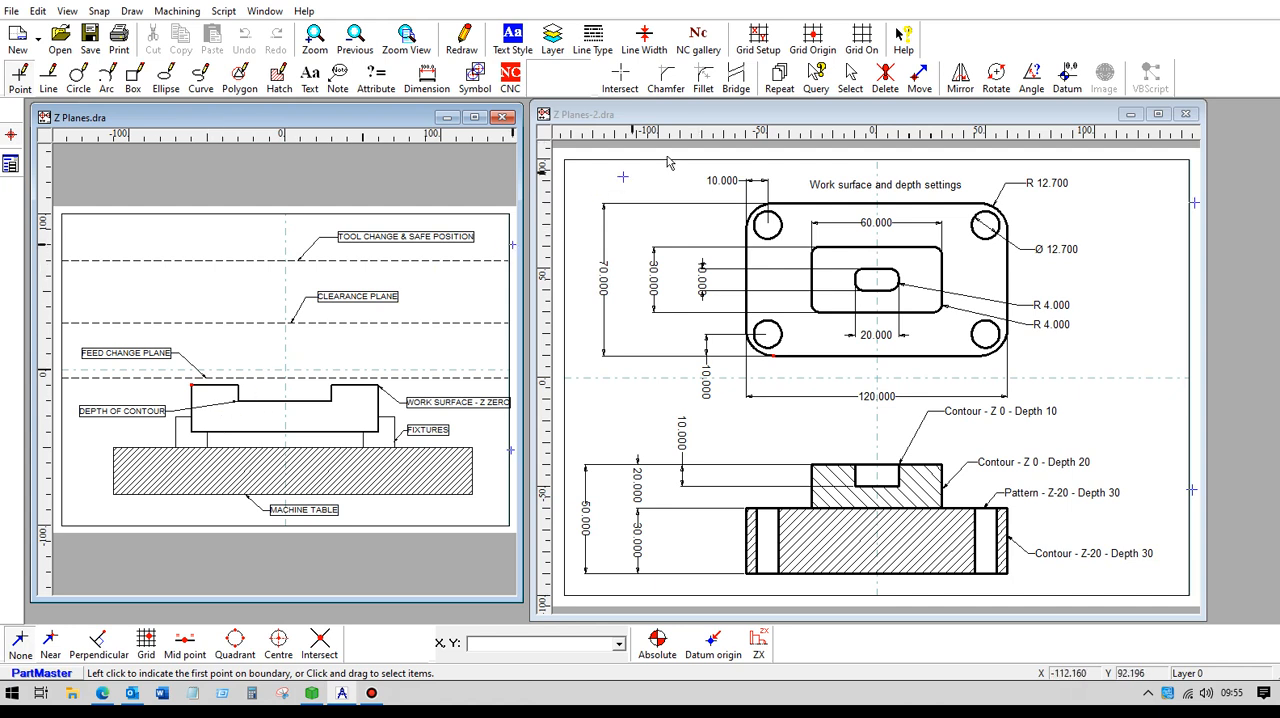
pyautogui.click(752, 118)
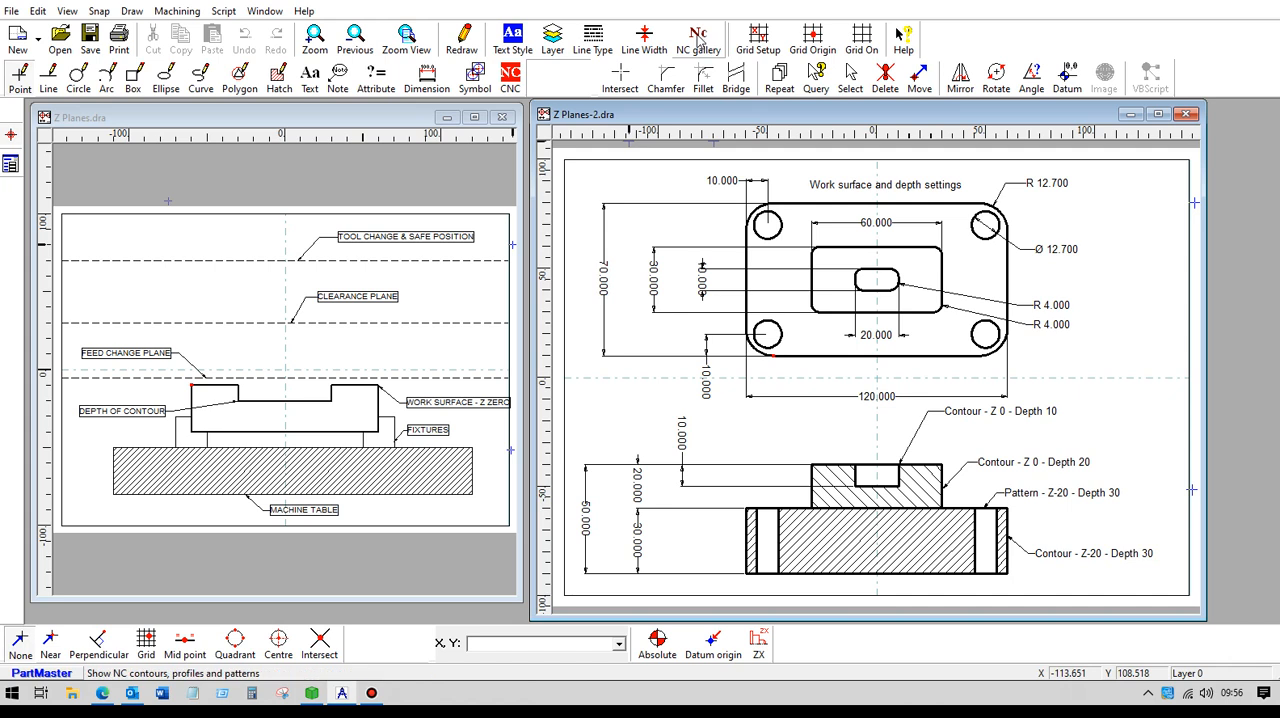
pyautogui.click(511, 78)
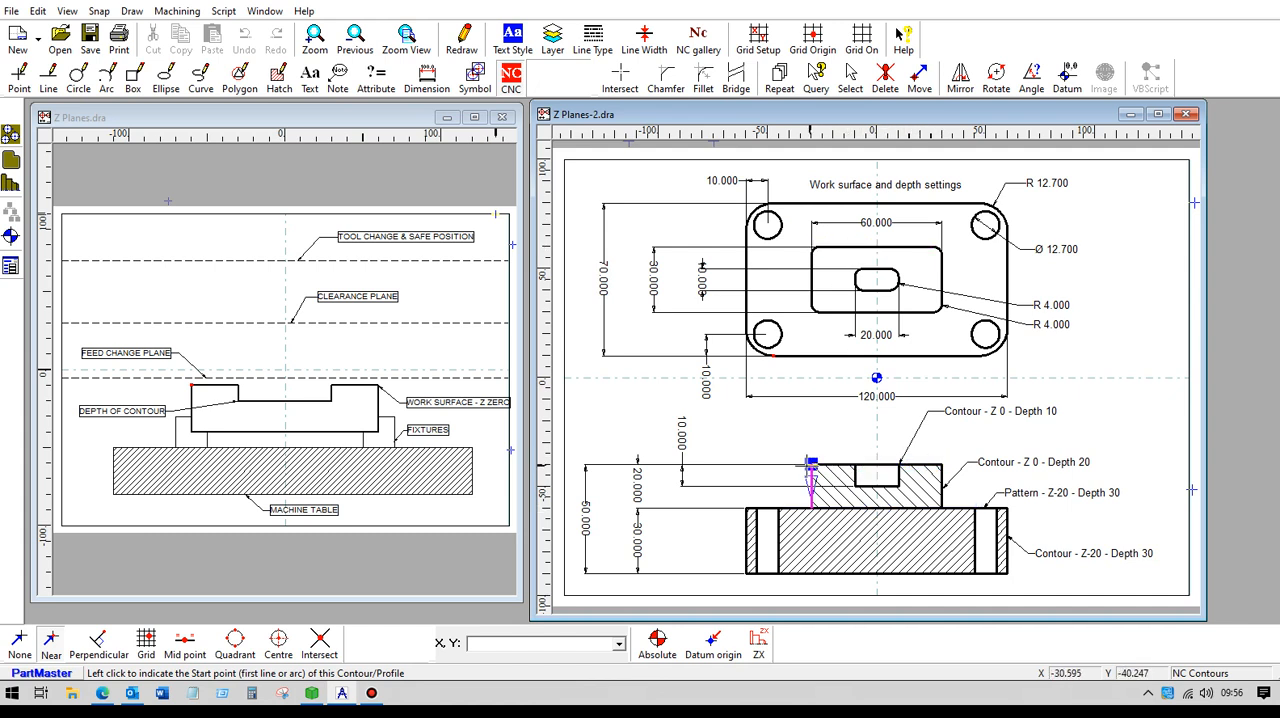
pyautogui.click(846, 247)
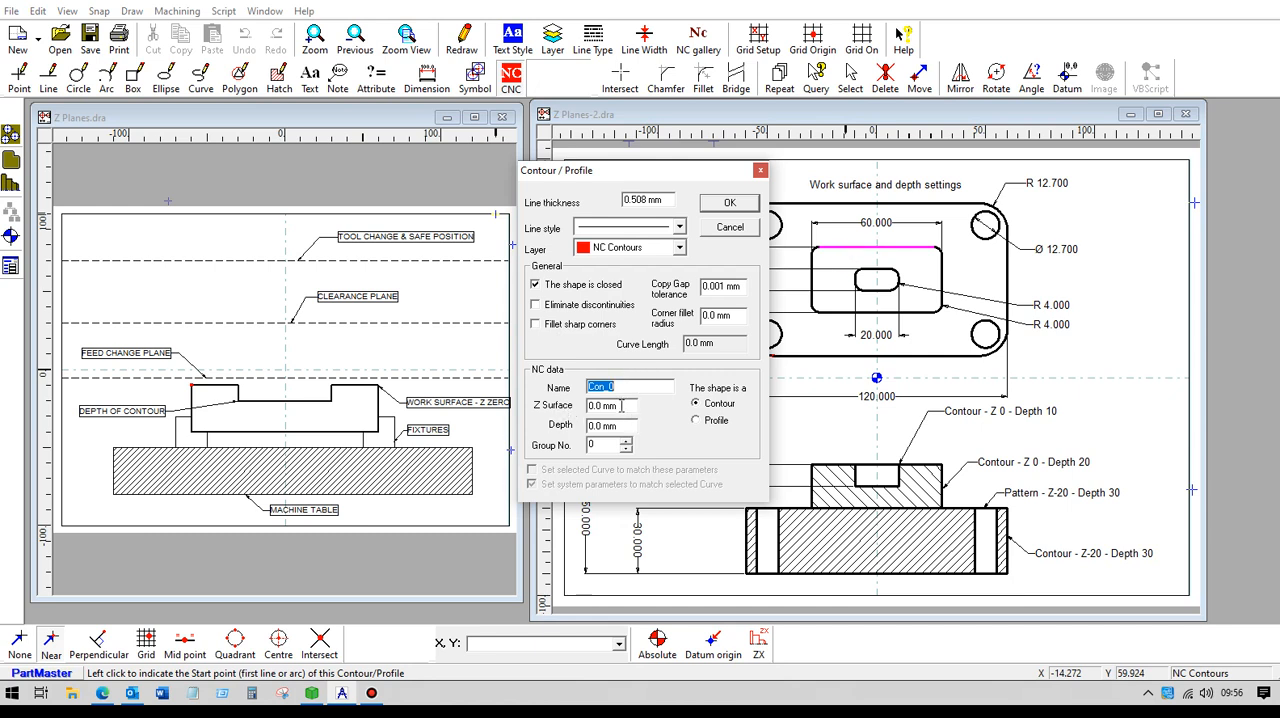
pyautogui.press('Tab')
pyautogui.press('Tab')
pyautogui.write('2')
pyautogui.click(727, 205)
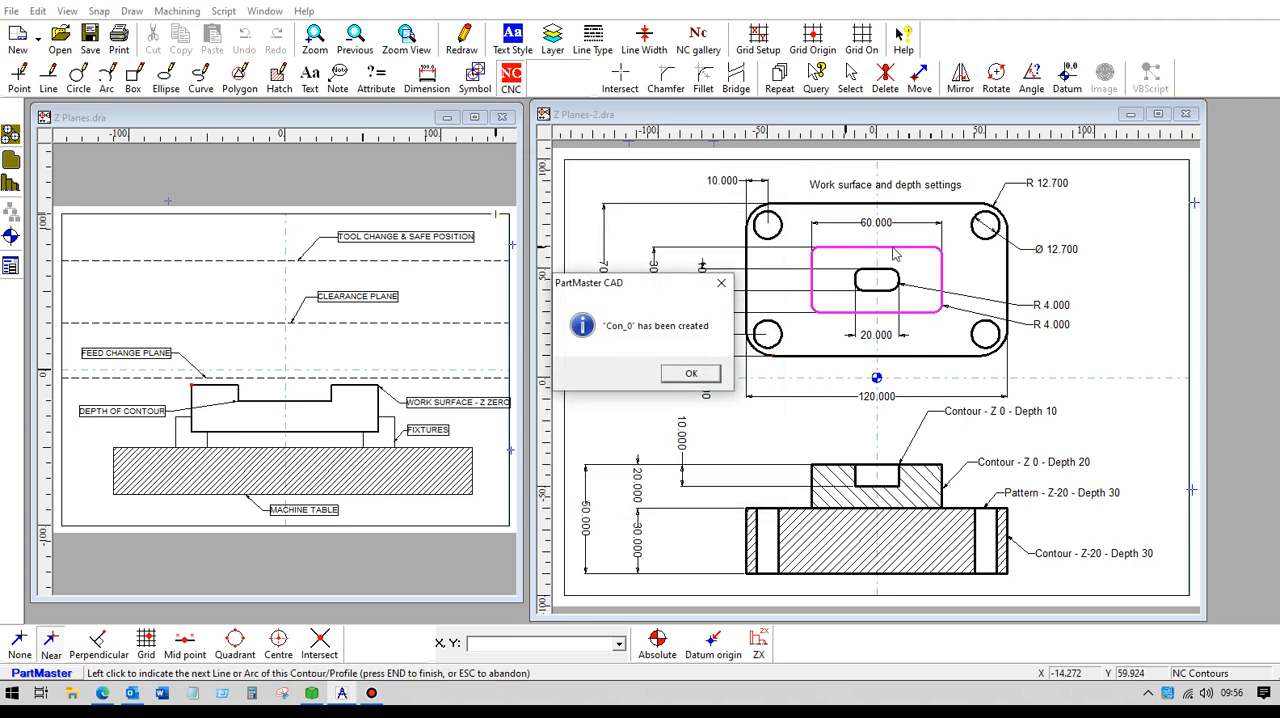
pyautogui.click(688, 375)
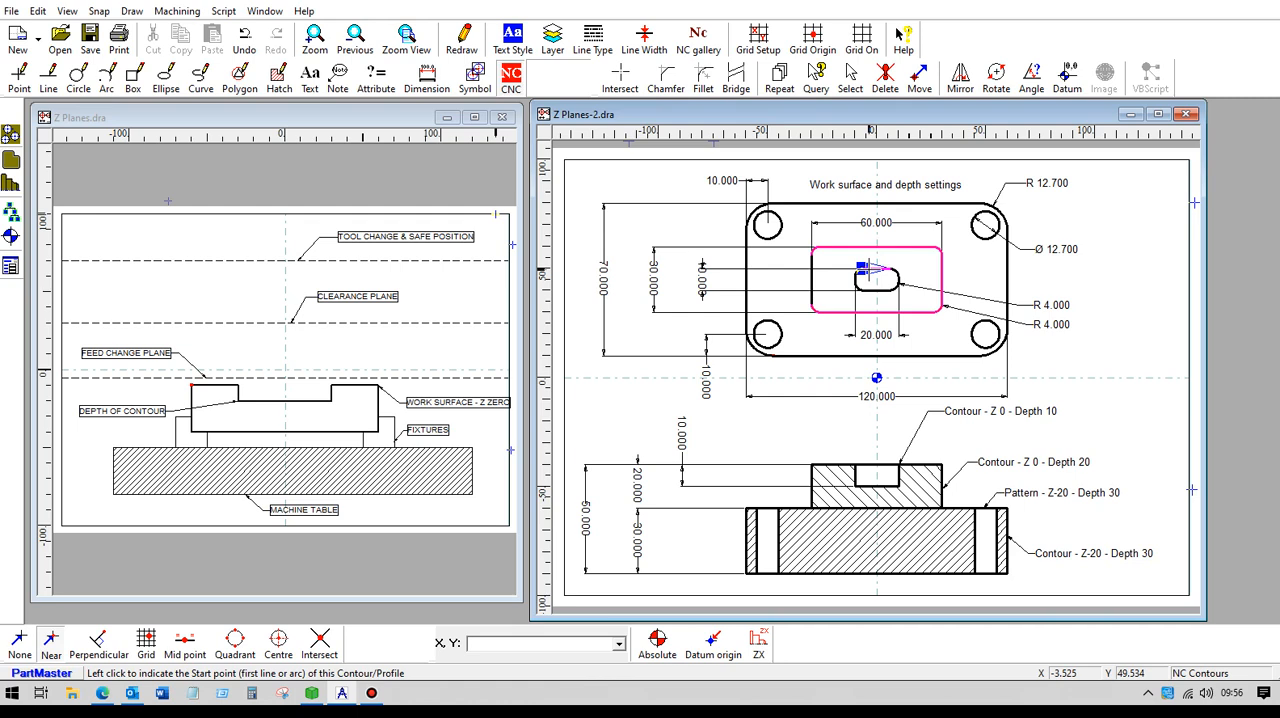
# - Create a closed NC contour from the small central pocket outline in the plan view, with Z surface 0 and depth 10 mm
pyautogui.click(866, 268)
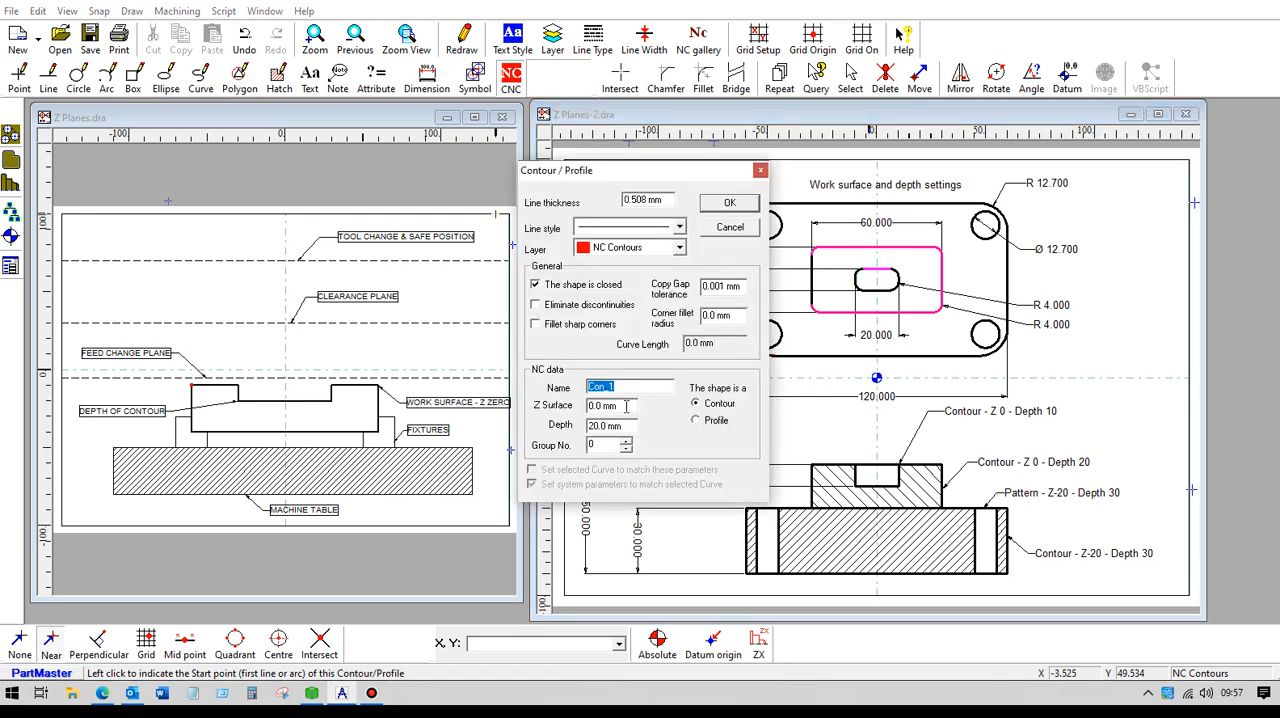
pyautogui.moveTo(626, 406); pyautogui.dragTo(589, 407)
pyautogui.moveTo(632, 426); pyautogui.dragTo(560, 430)
pyautogui.write('1')
pyautogui.click(721, 205)
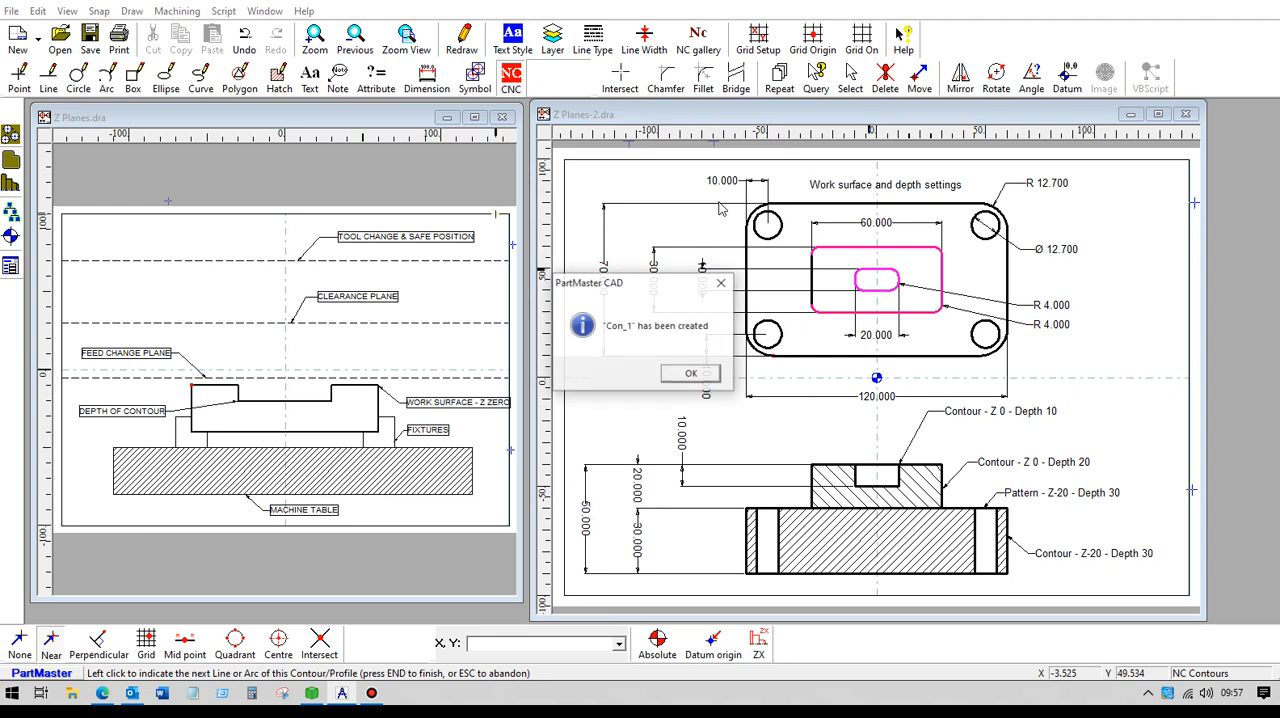
pyautogui.click(684, 372)
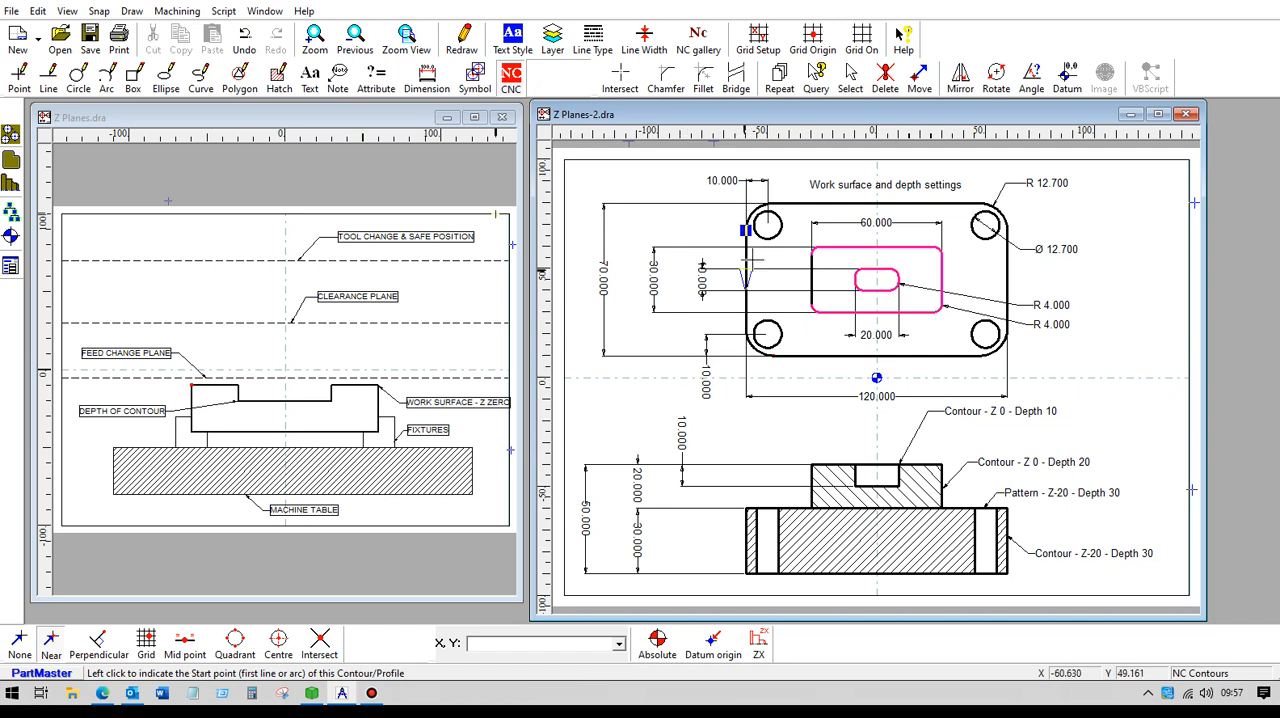
# - Create a closed NC contour from the plate's 120 x 70 mm outer outline, with Z surface -20 mm and depth 30 mm
pyautogui.click(832, 204)
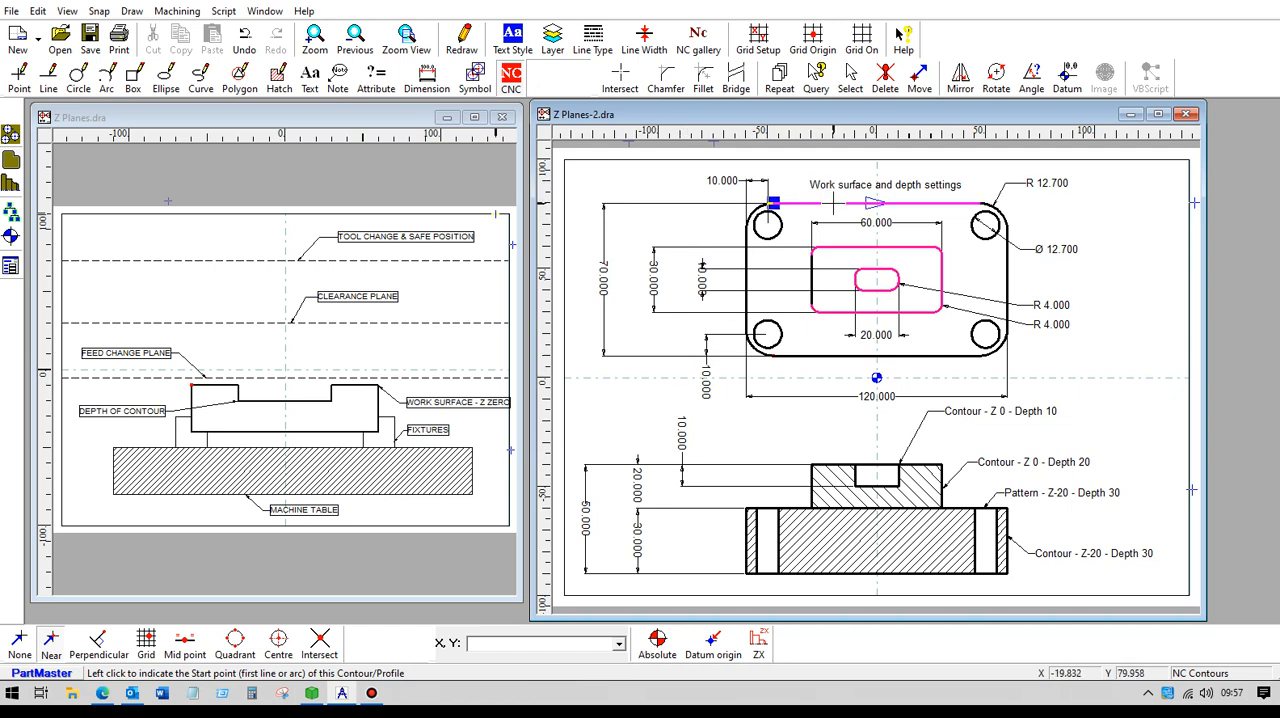
pyautogui.click(833, 204)
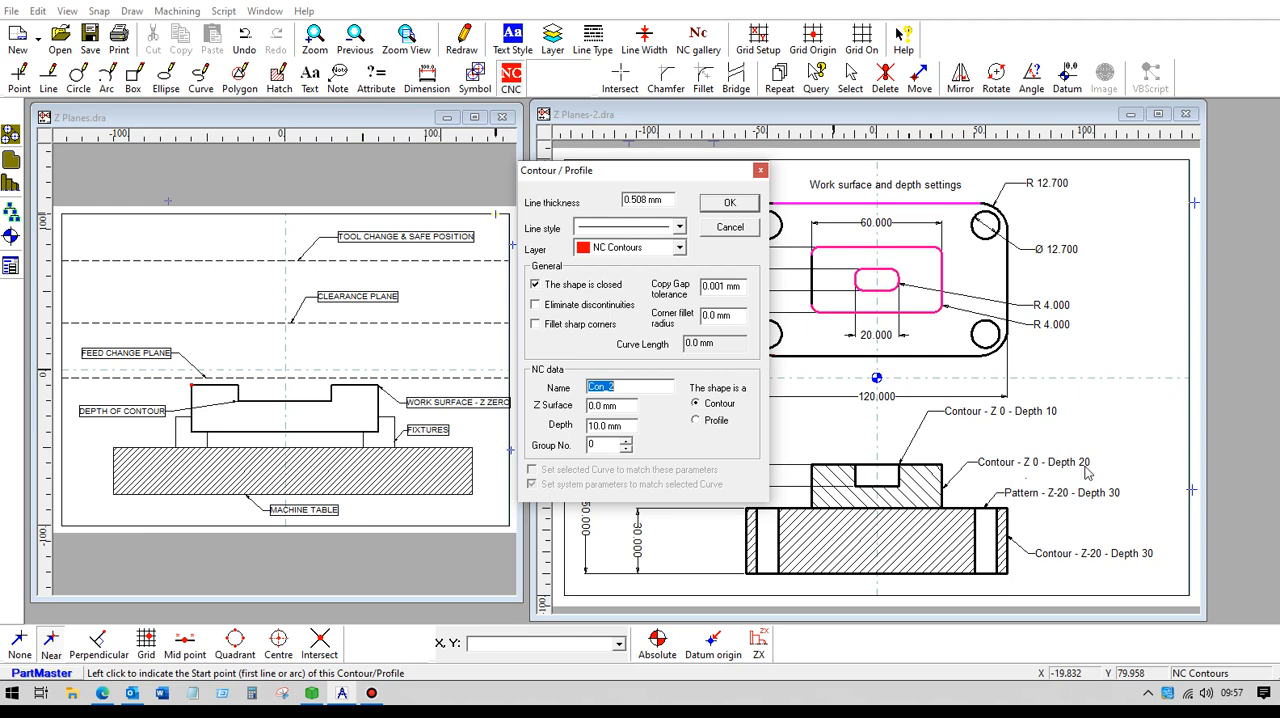
pyautogui.click(632, 405)
pyautogui.write('-20')
pyautogui.press('Tab')
pyautogui.write('3')
pyautogui.click(718, 204)
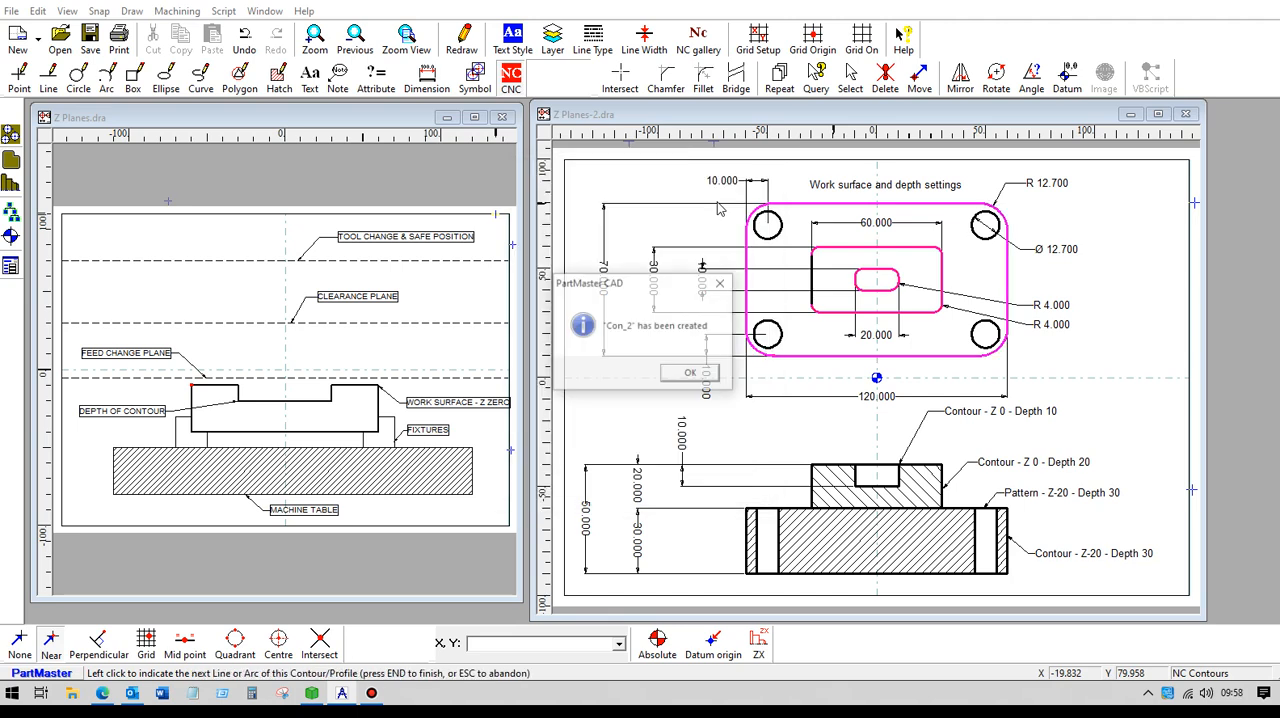
pyautogui.click(704, 372)
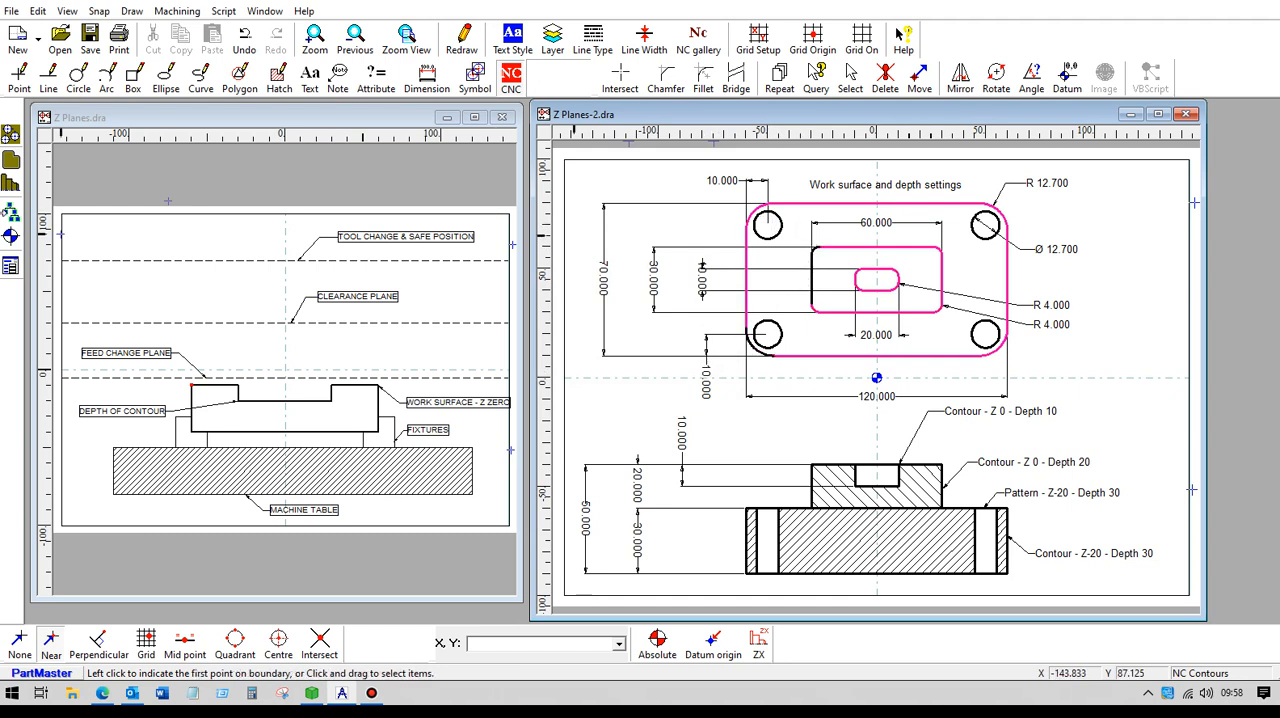
# - Create an NC point pattern on the centres of the four corner holes, with Z surface -20 mm and depth 30 mm
pyautogui.click(10, 133)
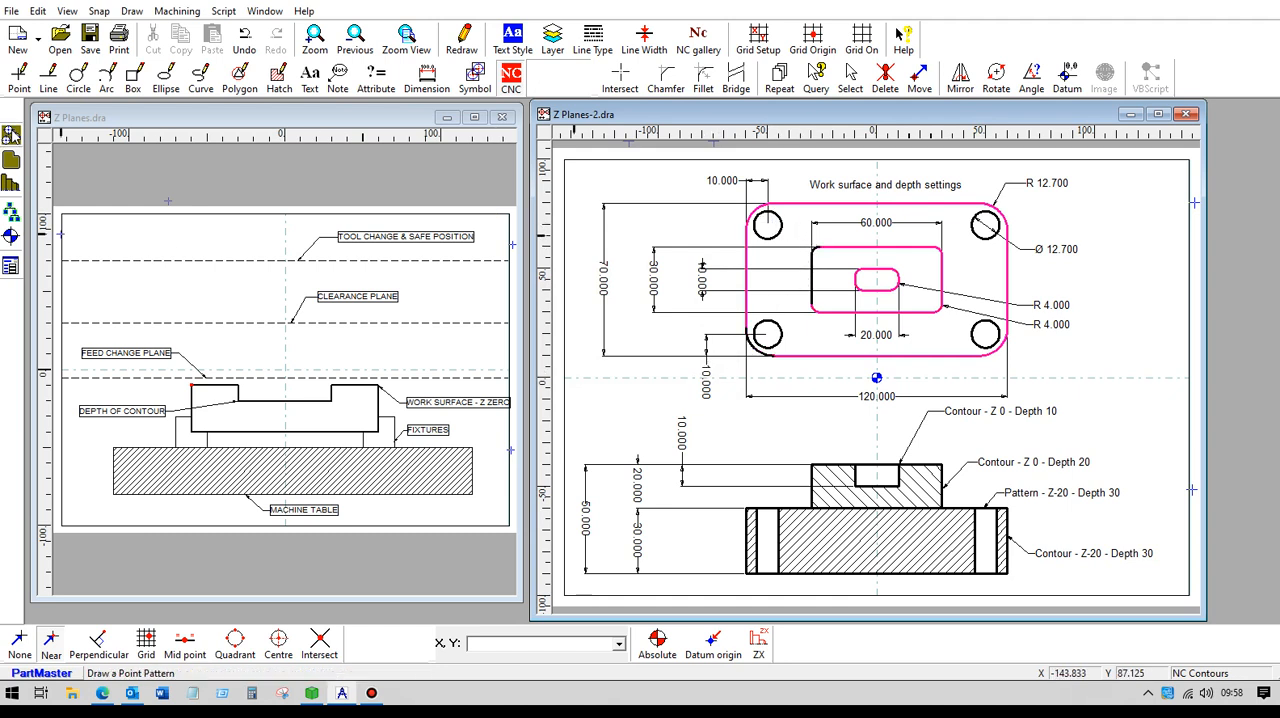
pyautogui.keyDown('shift'); pyautogui.click(767, 226); pyautogui.keyUp('shift')
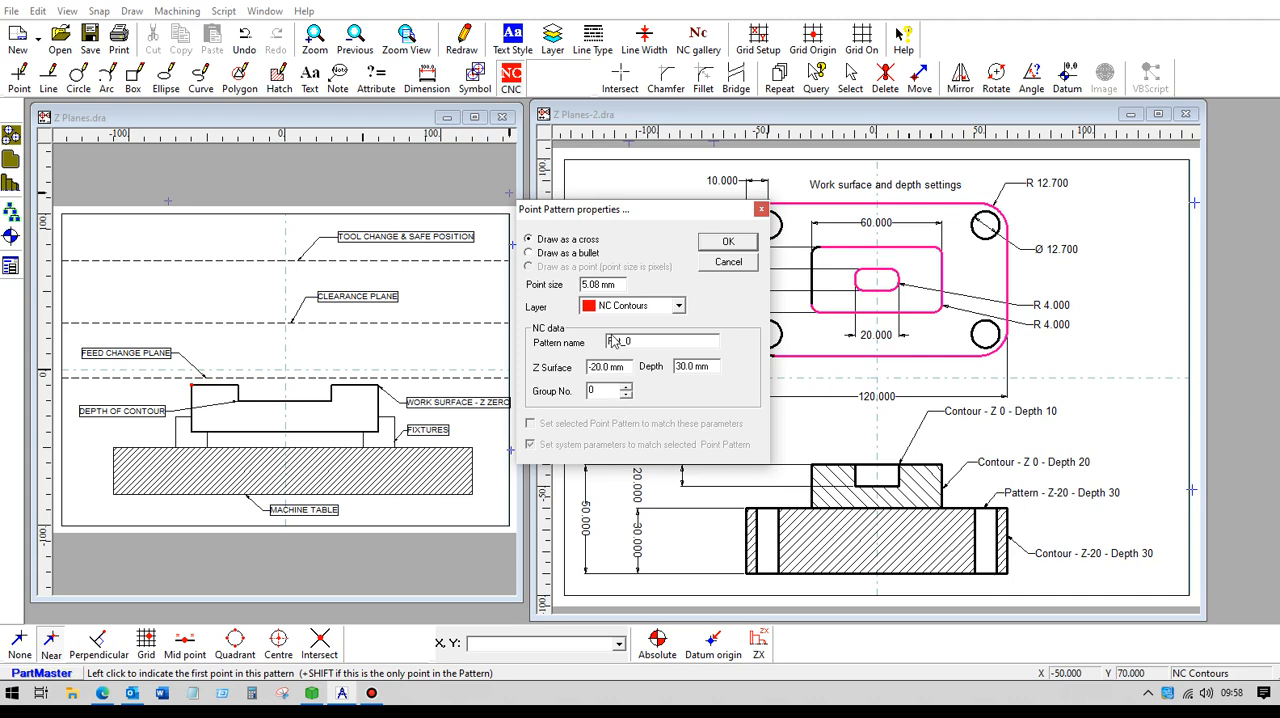
pyautogui.click(728, 242)
pyautogui.click(767, 225)
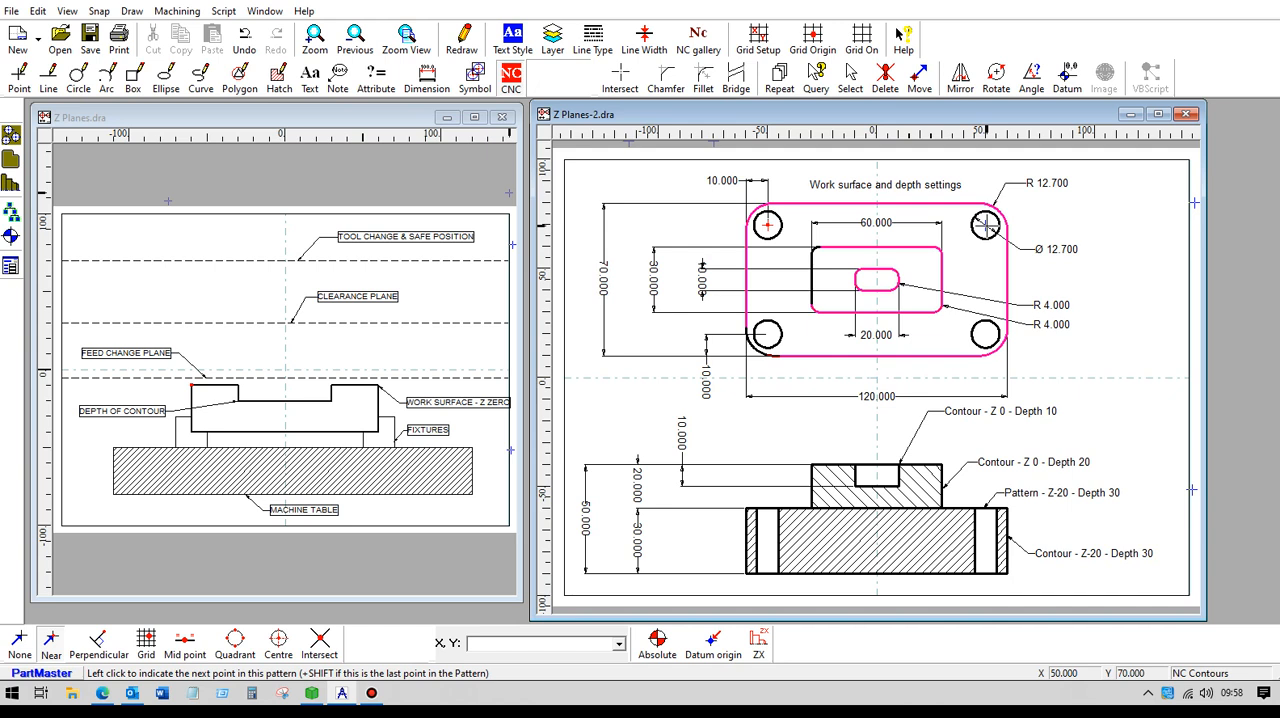
pyautogui.click(985, 225)
pyautogui.click(985, 334)
pyautogui.keyDown('shift'); pyautogui.click(767, 334); pyautogui.keyUp('shift')
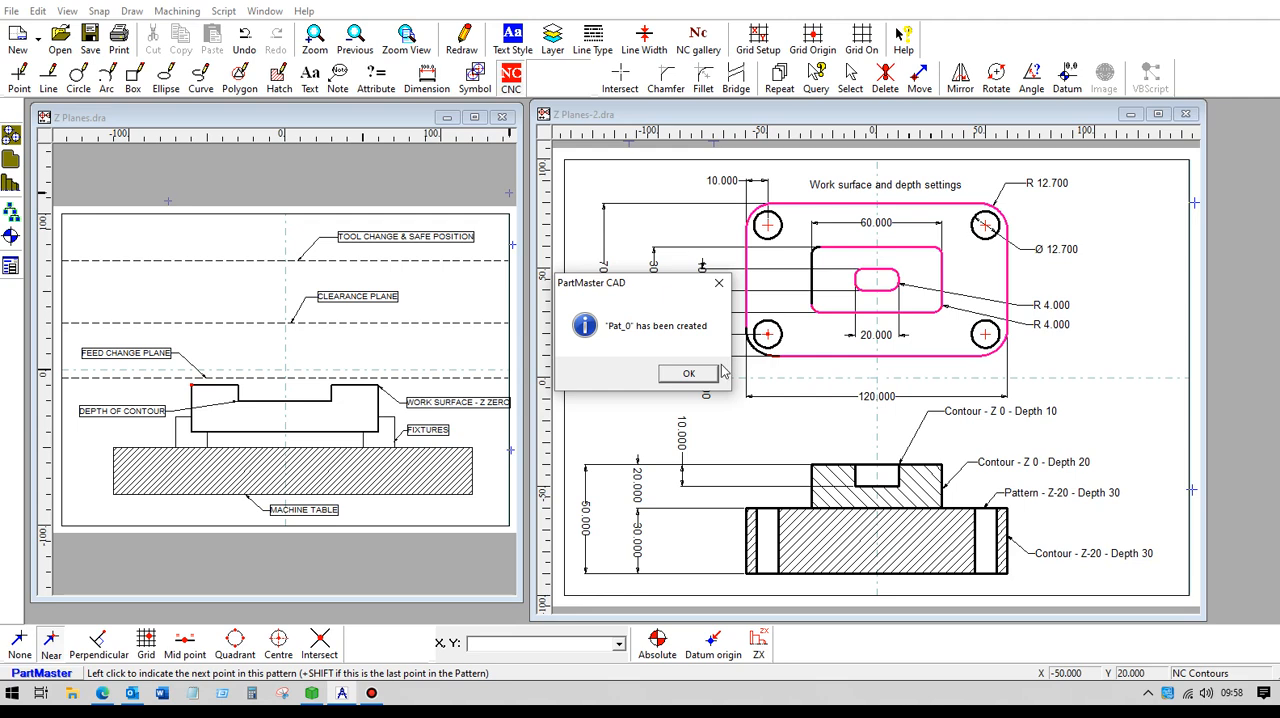
pyautogui.click(688, 374)
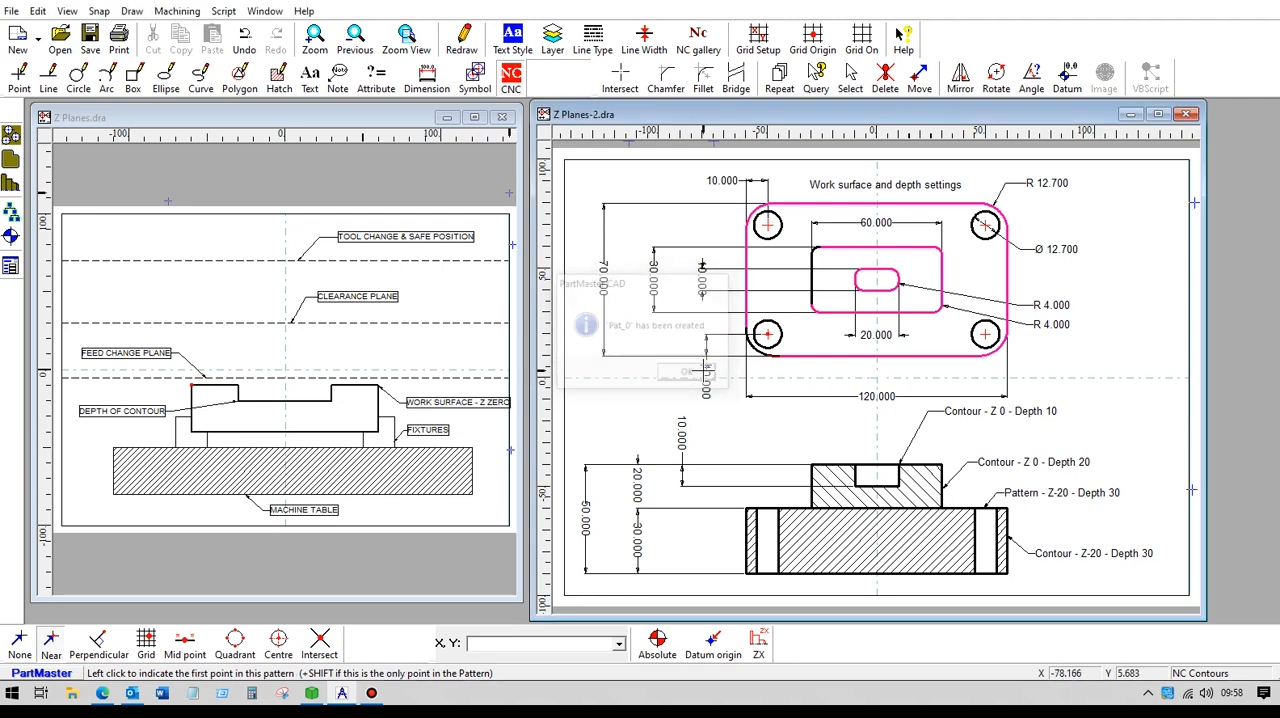
# - Save the drawing under the new name temp in the CLG folder
pyautogui.click(11, 10)
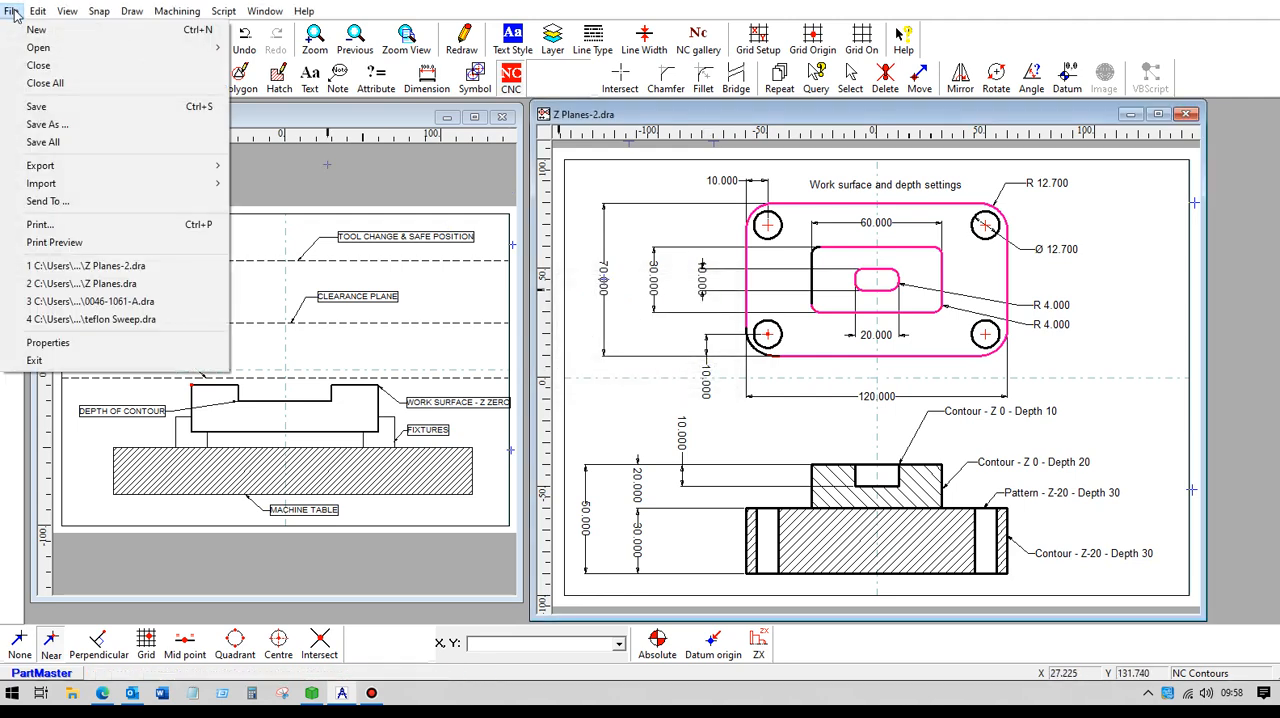
pyautogui.click(76, 125)
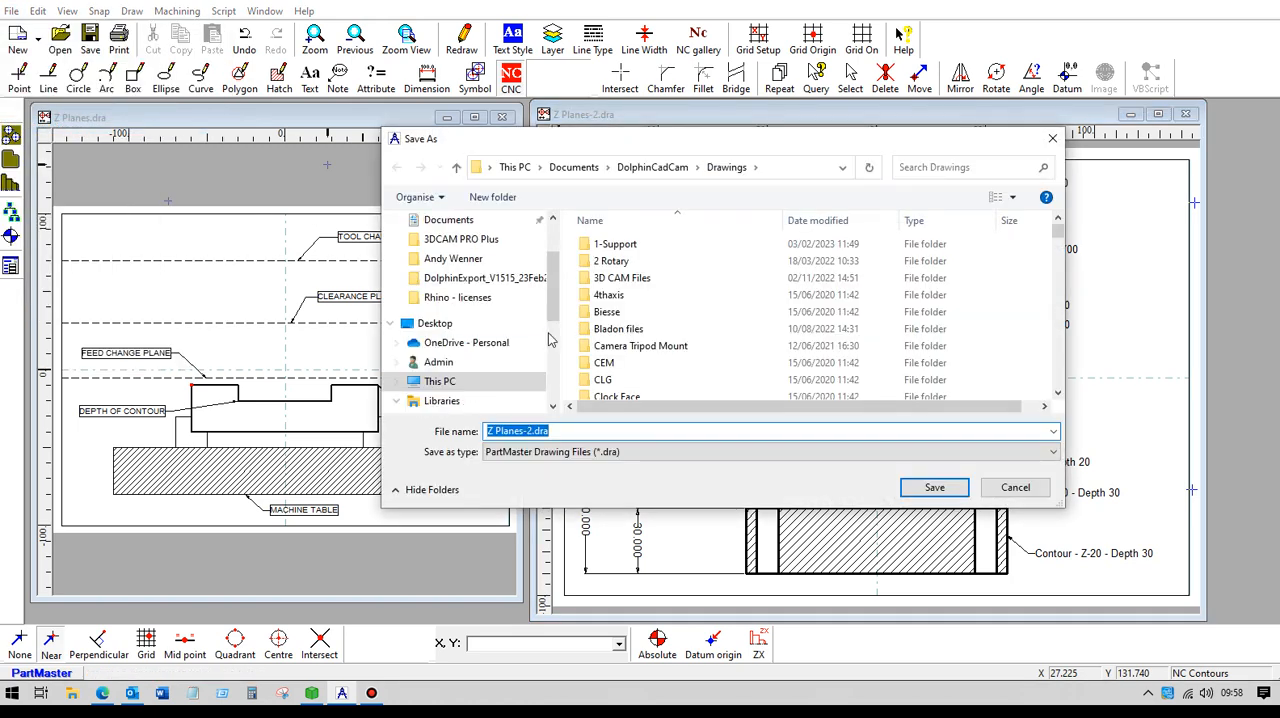
pyautogui.write('temp')
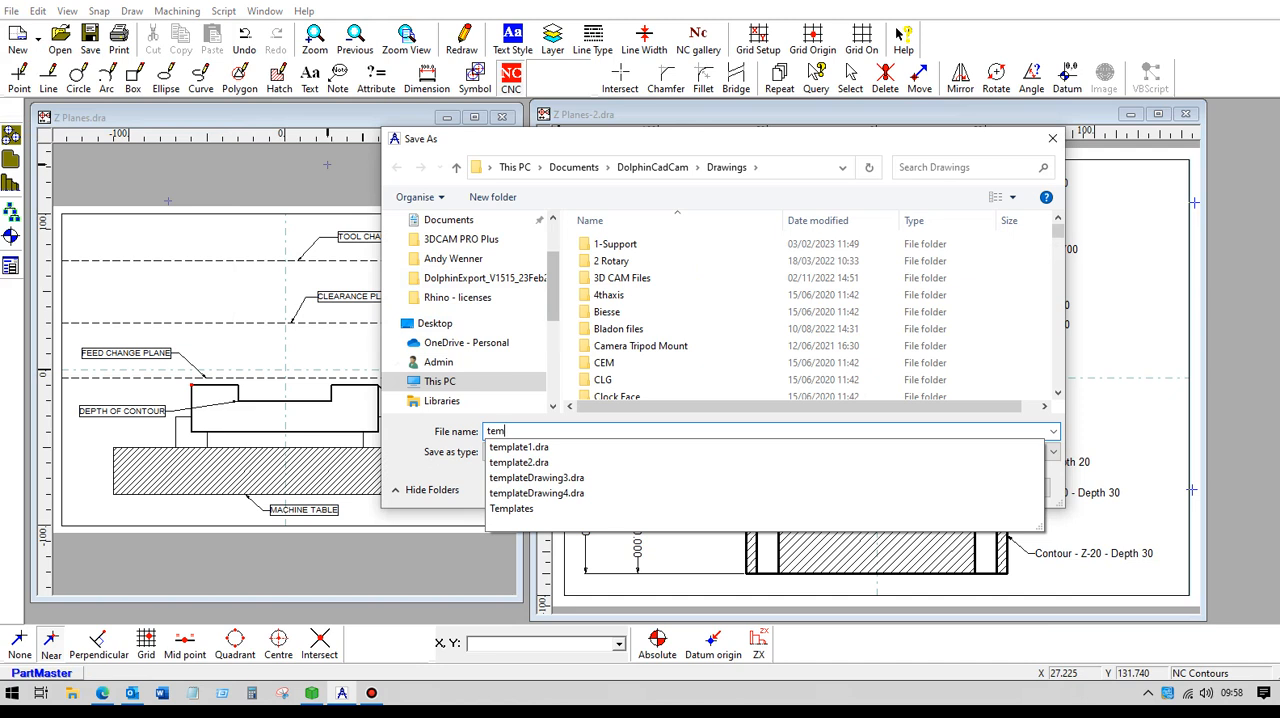
pyautogui.click(1026, 381)
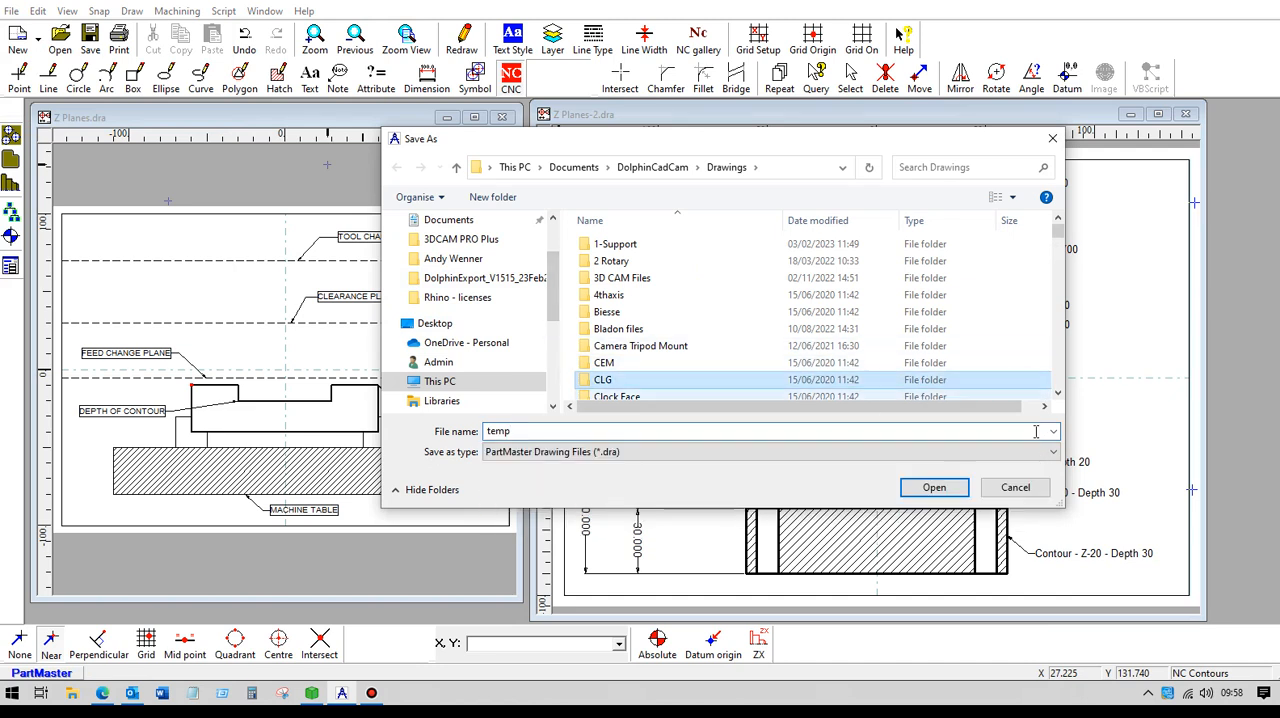
pyautogui.click(936, 488)
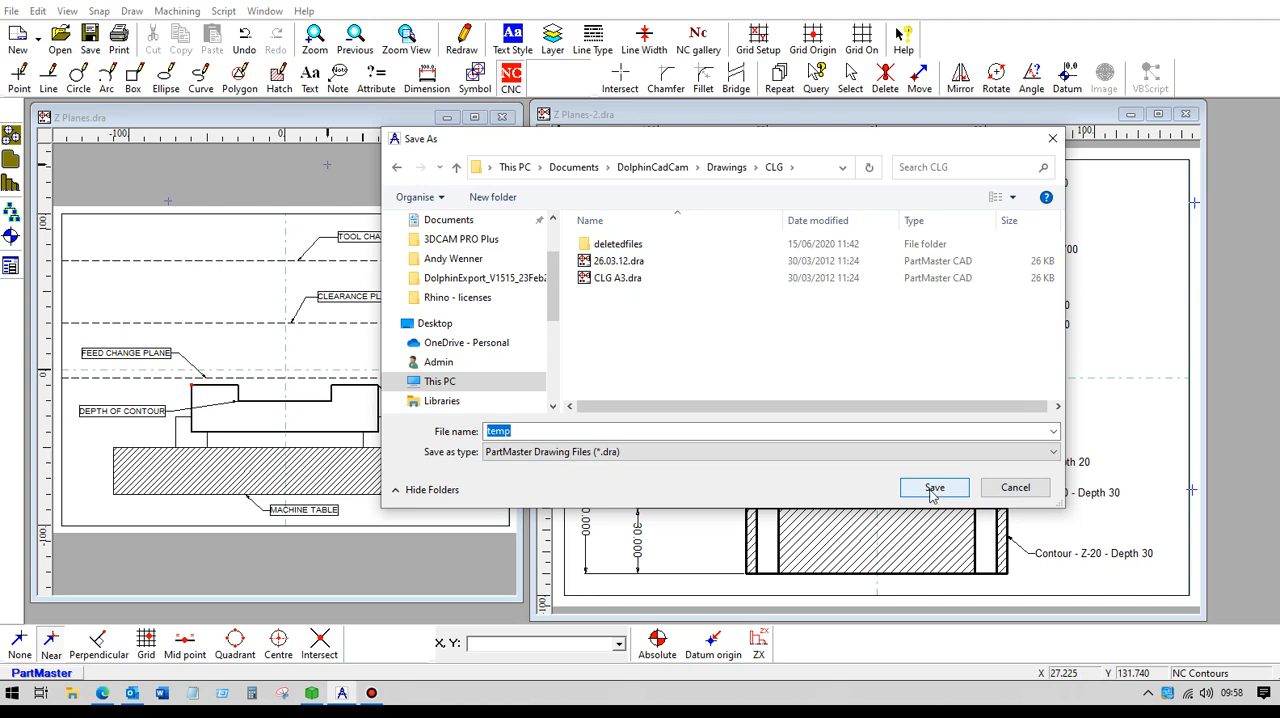
pyautogui.click(934, 488)
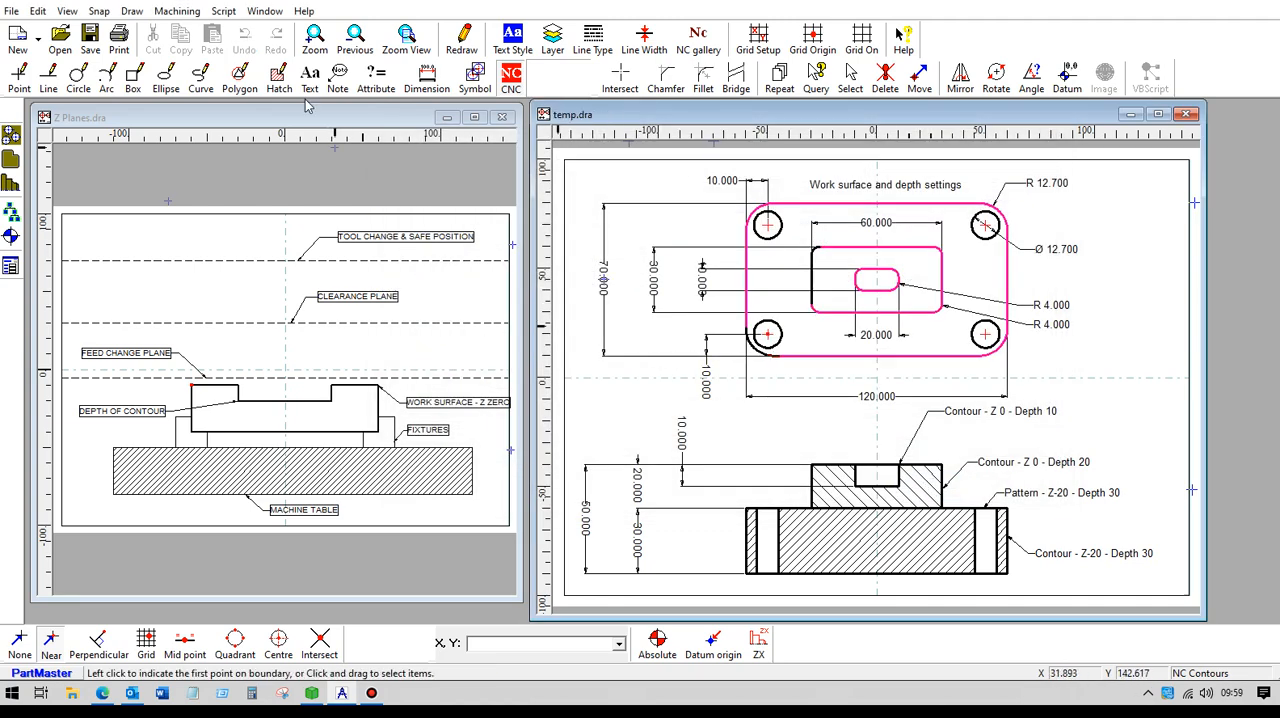
# - Send the drawing to PartMaster CAM and accept a millimetre milling setup with a 50 mm clearplane and 3 mm feed change plane
pyautogui.click(187, 12)
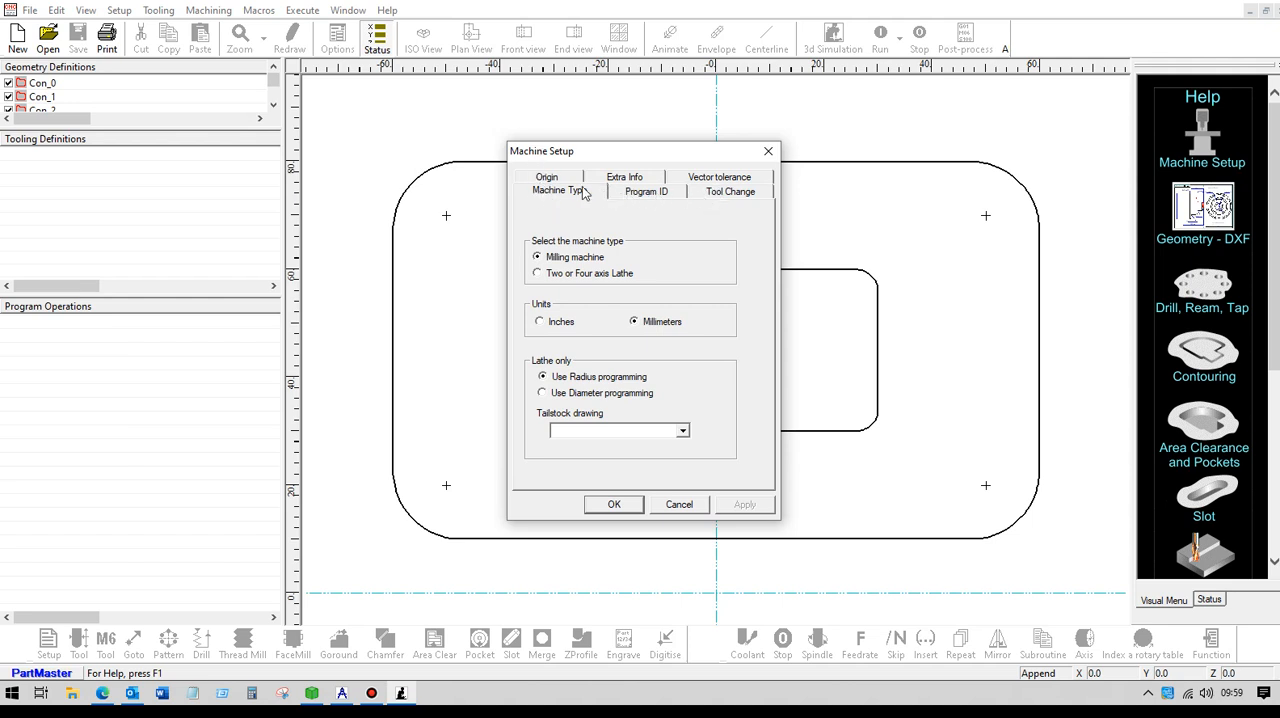
pyautogui.click(716, 197)
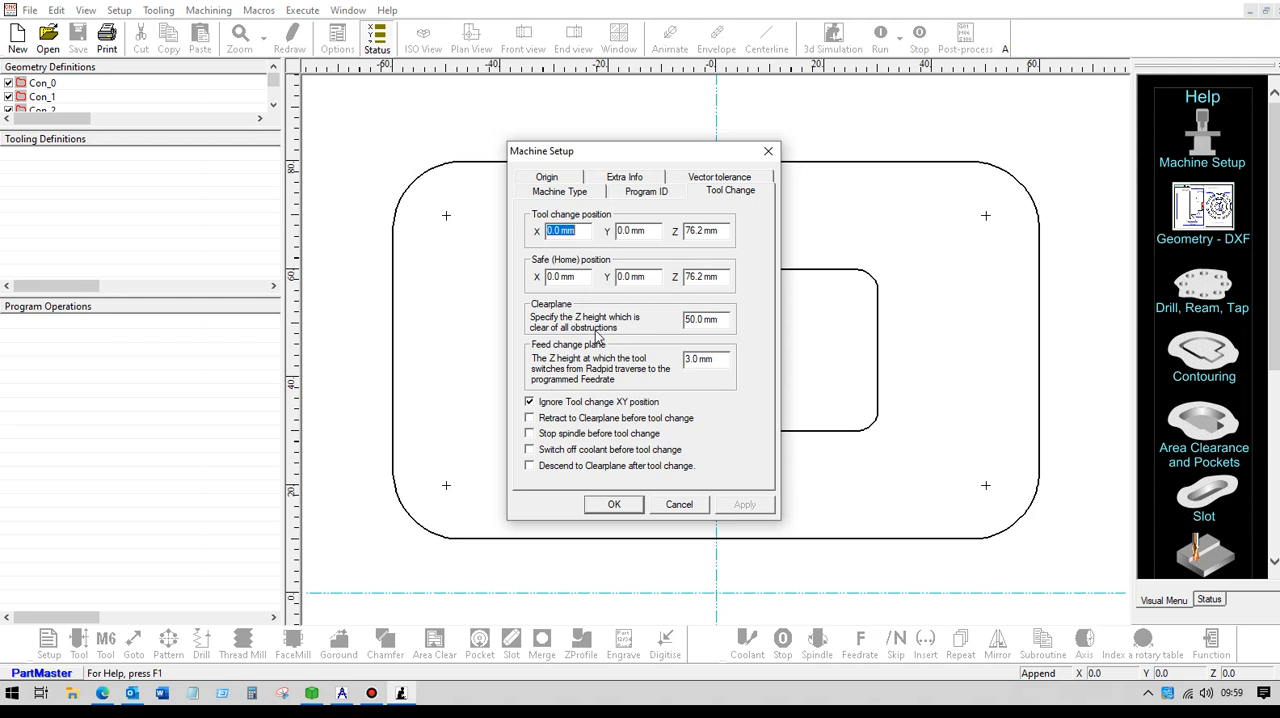
pyautogui.moveTo(720, 320); pyautogui.dragTo(660, 322)
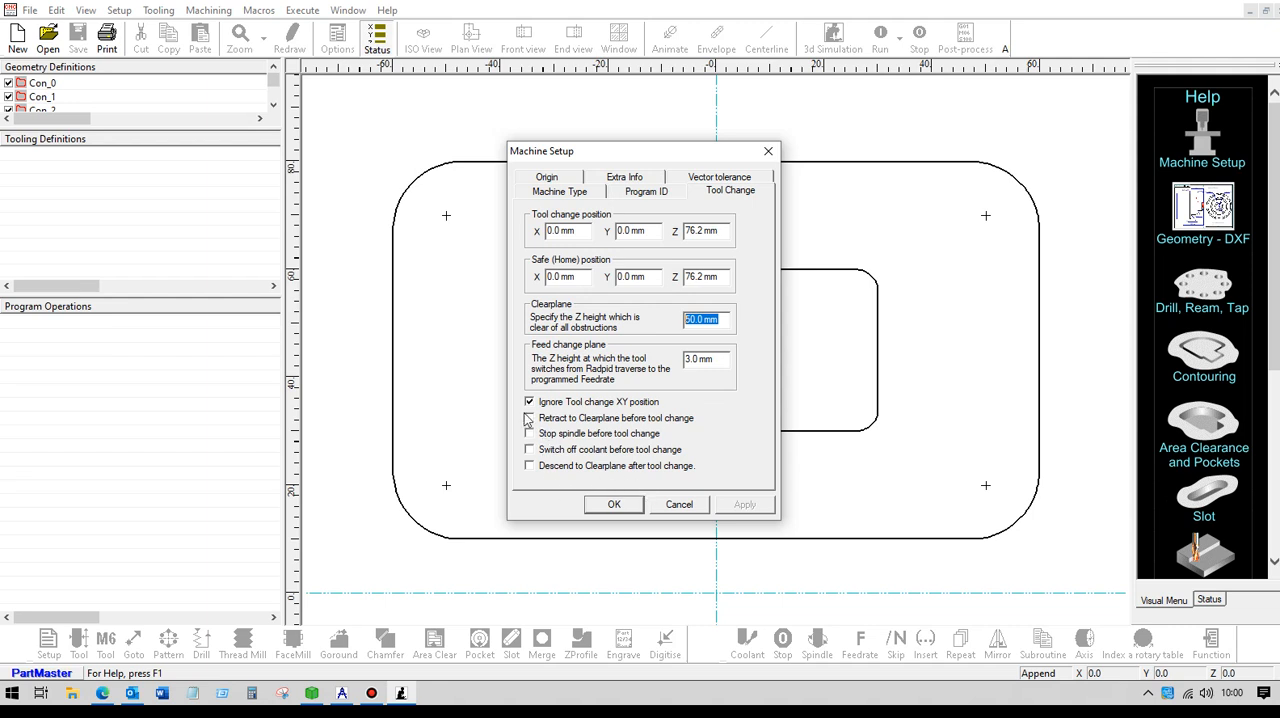
pyautogui.click(614, 505)
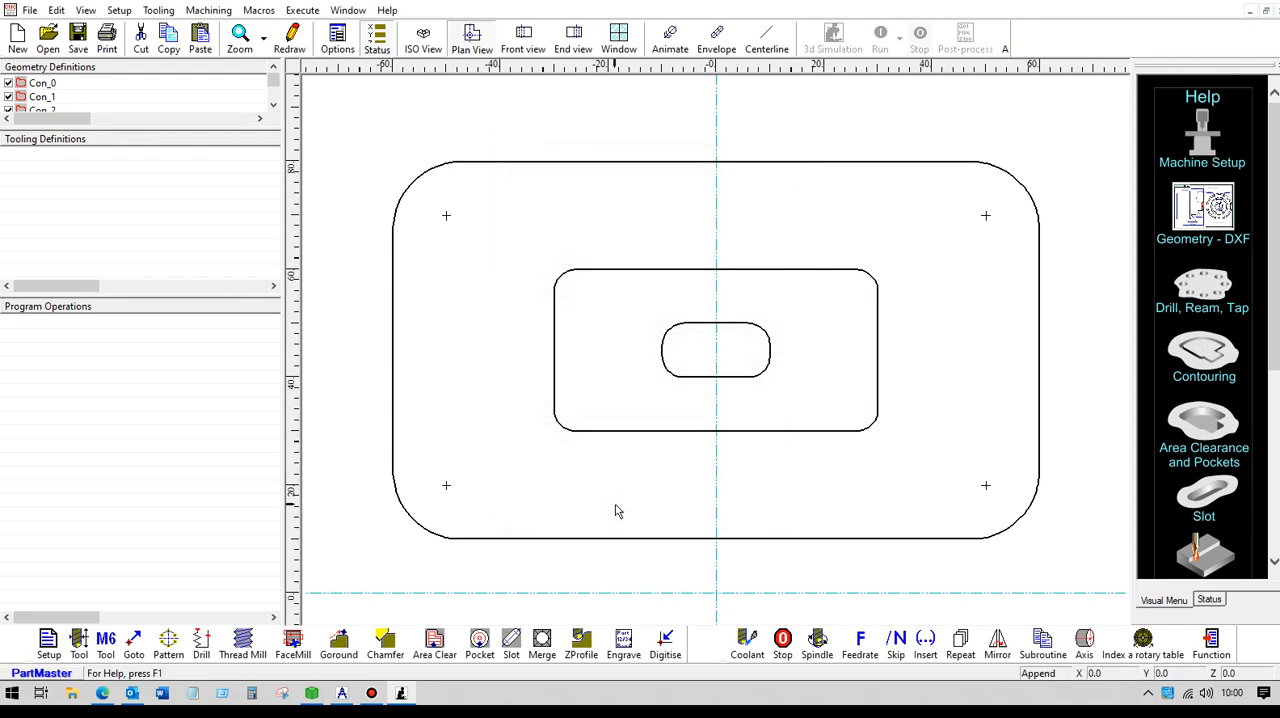
# - Define tool number 1 as a drill with 10 mm diameter, 100 mm length and 60 mm cut depth
pyautogui.click(424, 38)
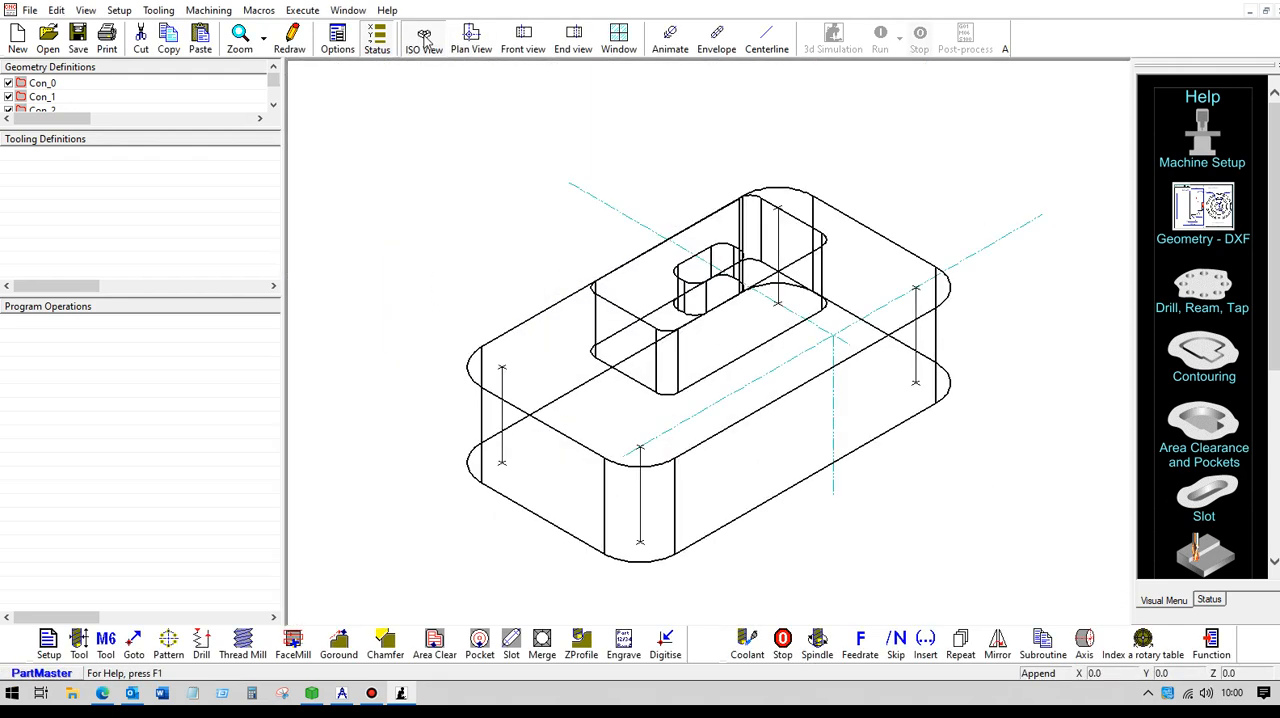
pyautogui.click(525, 38)
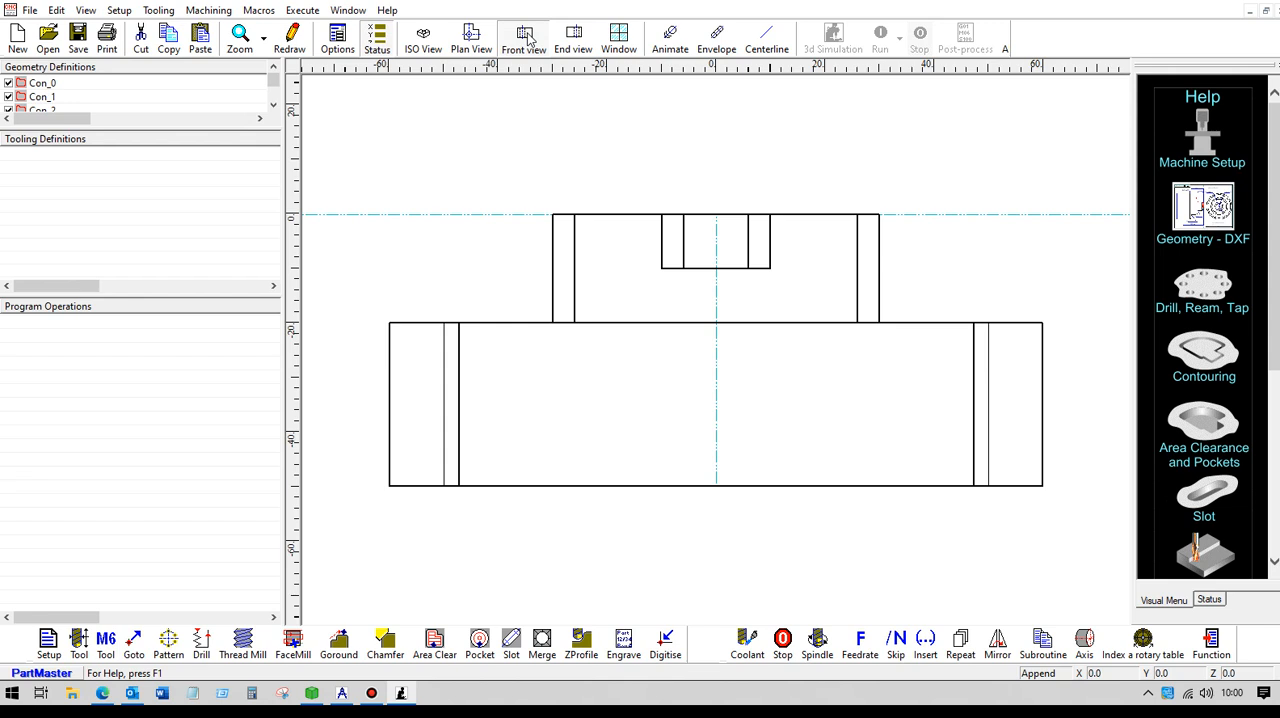
pyautogui.click(423, 44)
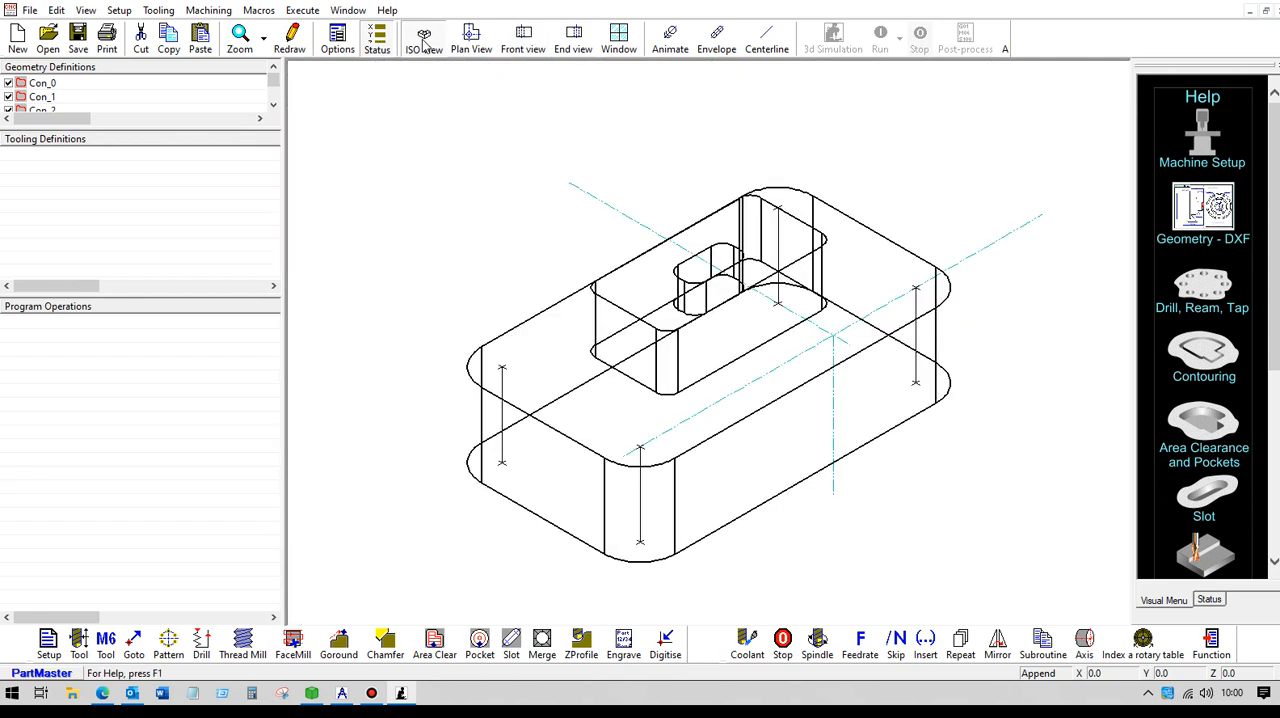
pyautogui.scroll(-2, 557, 228)
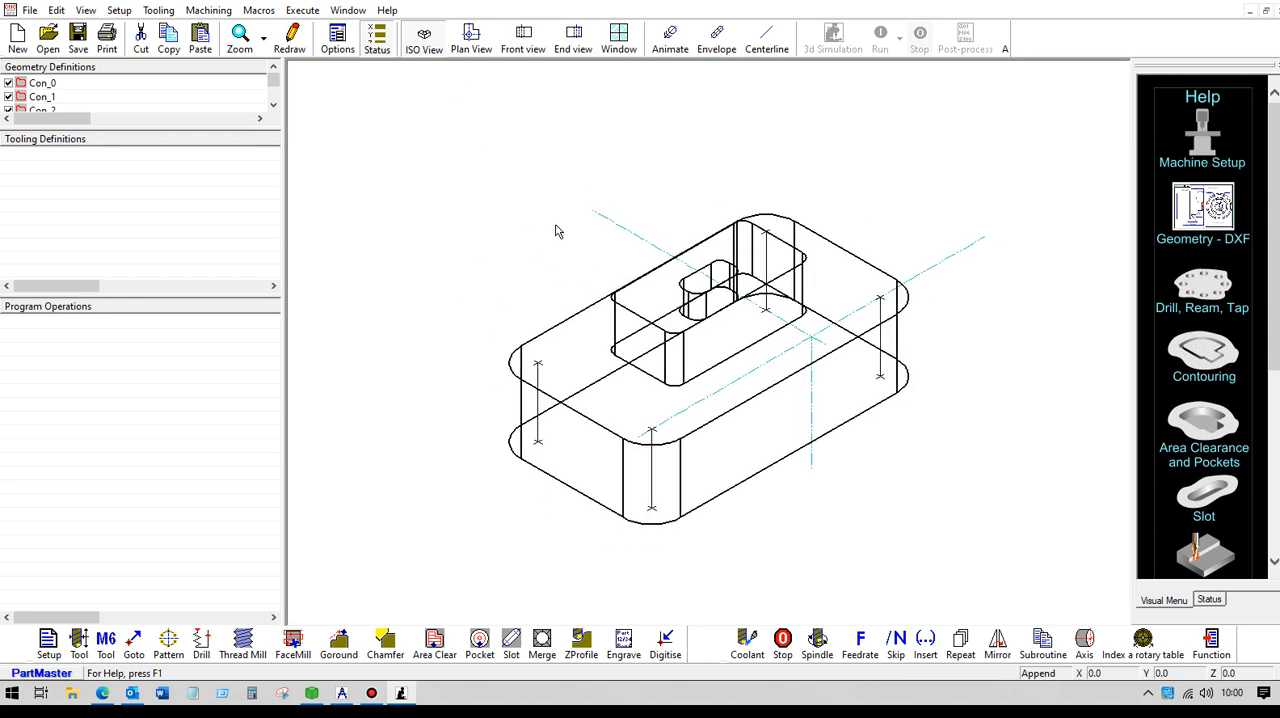
pyautogui.click(78, 640)
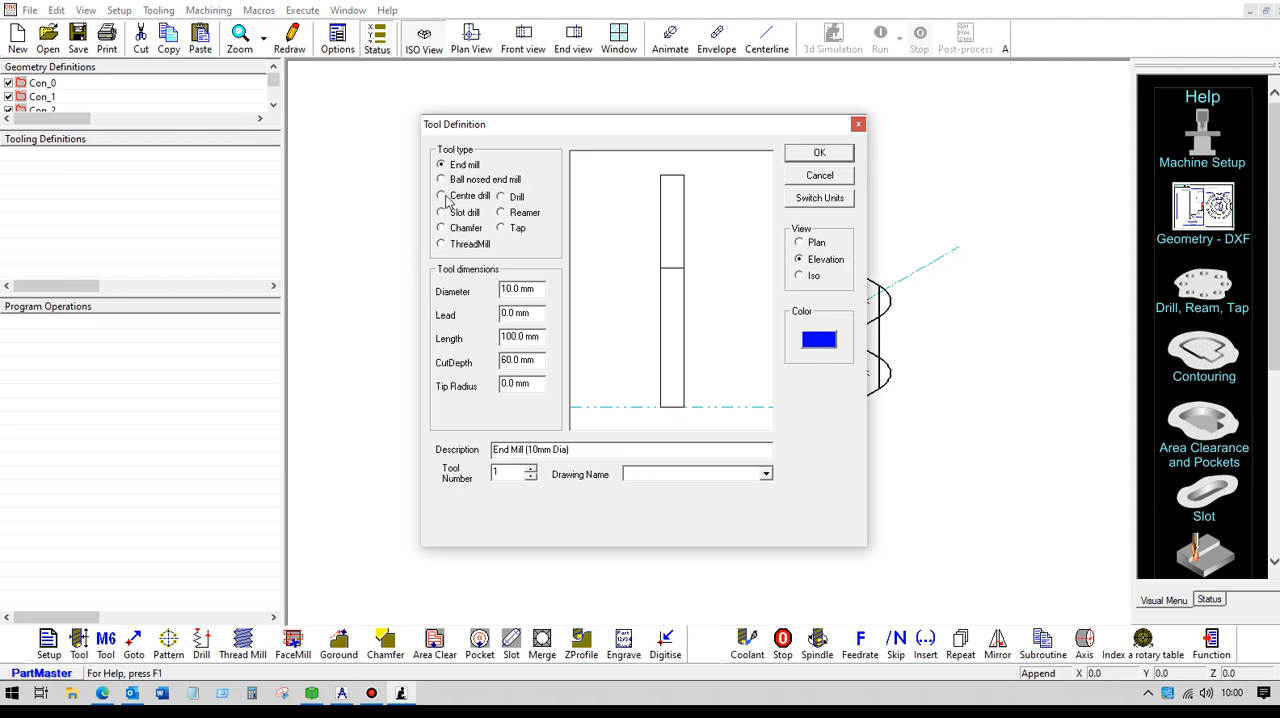
pyautogui.click(503, 198)
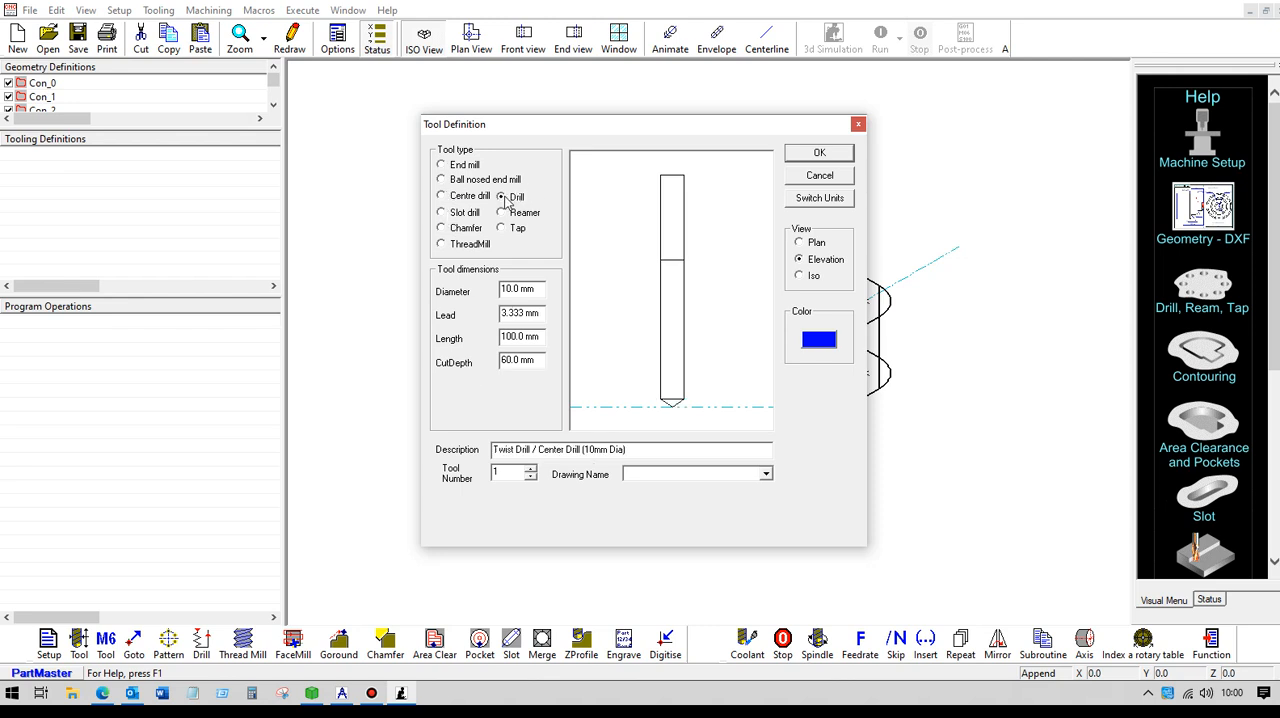
pyautogui.click(819, 152)
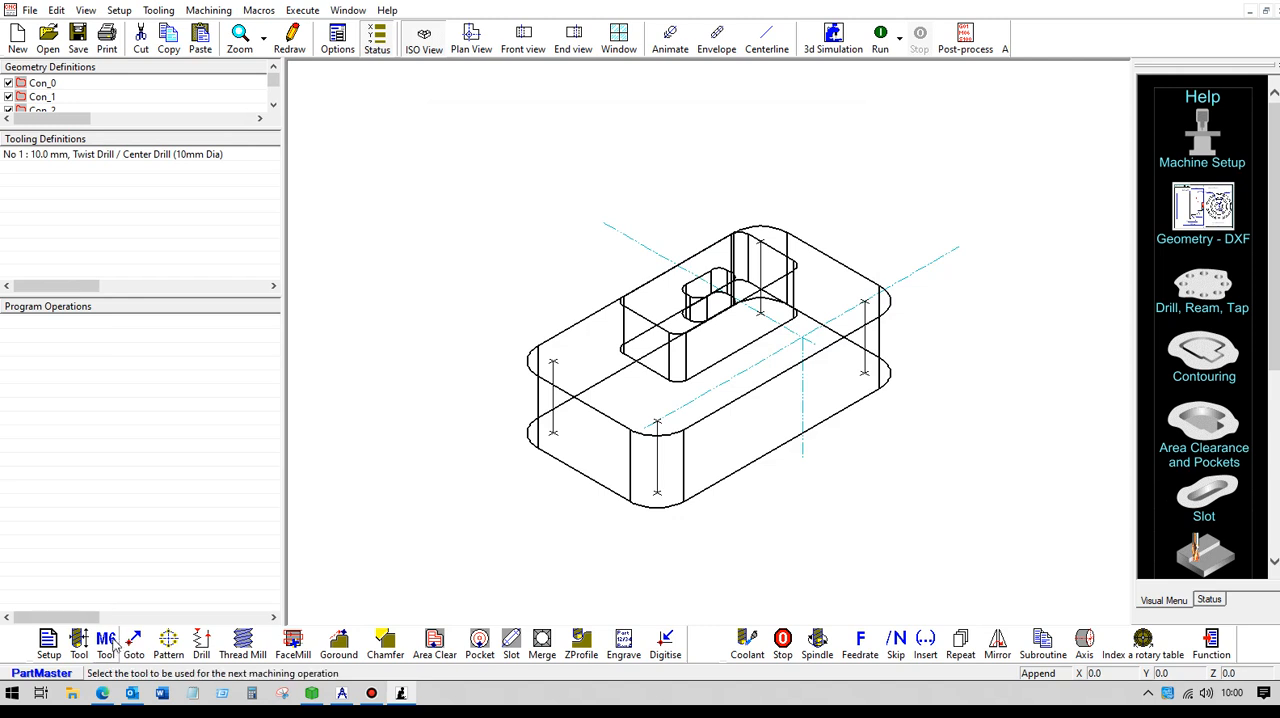
# - Select the 10 mm drill and add a peck drill cycle with 4 pecks on pattern Pat_0, work surface -20 mm and hole depth 30 mm
pyautogui.click(110, 645)
pyautogui.click(745, 207)
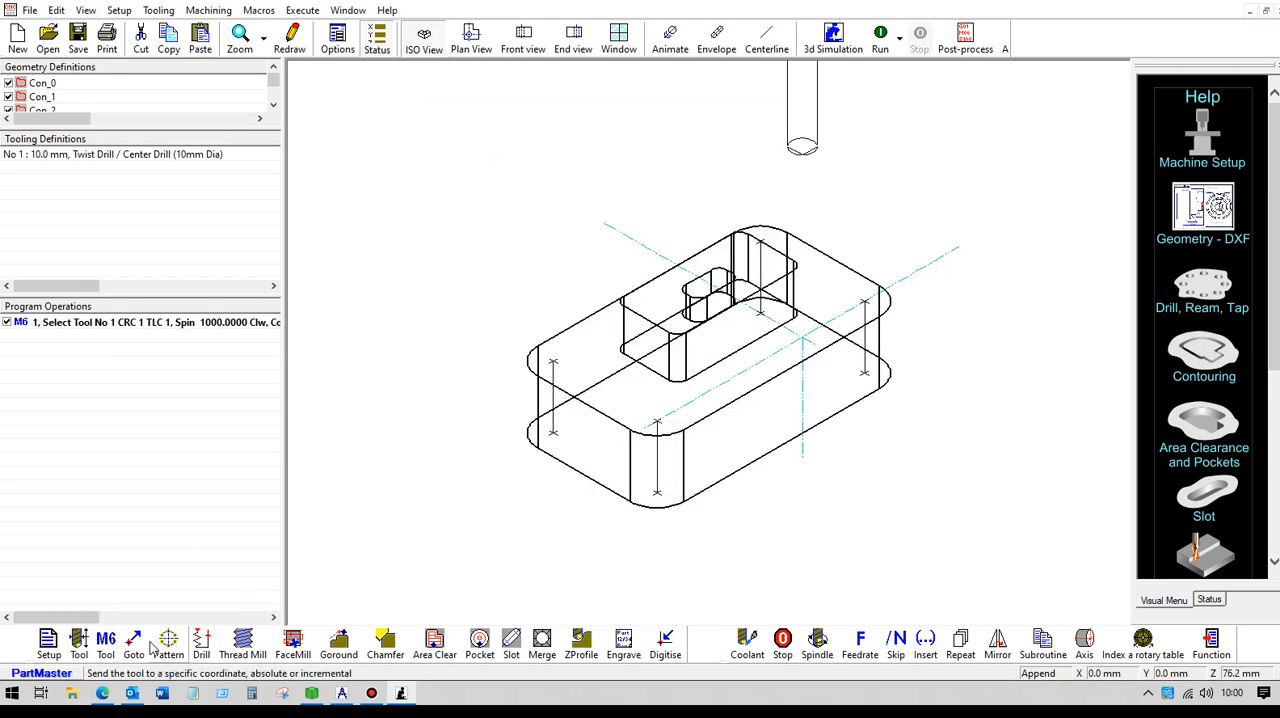
pyautogui.click(201, 645)
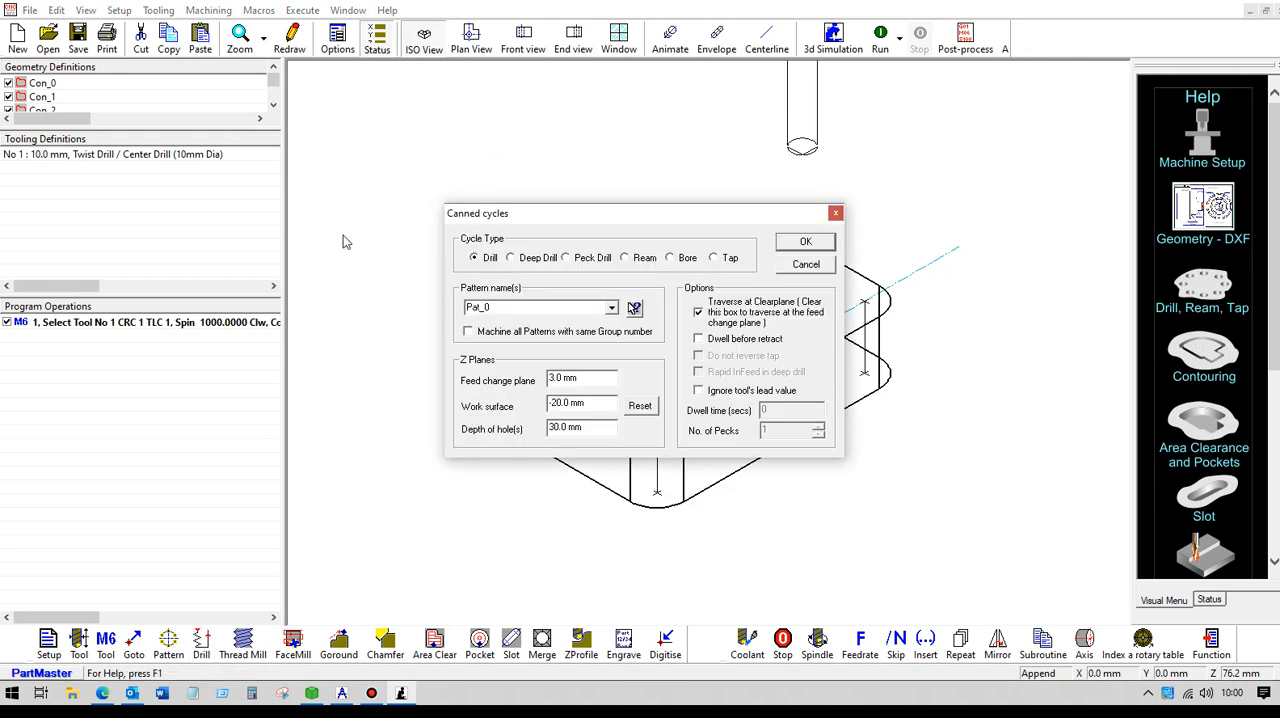
pyautogui.click(566, 258)
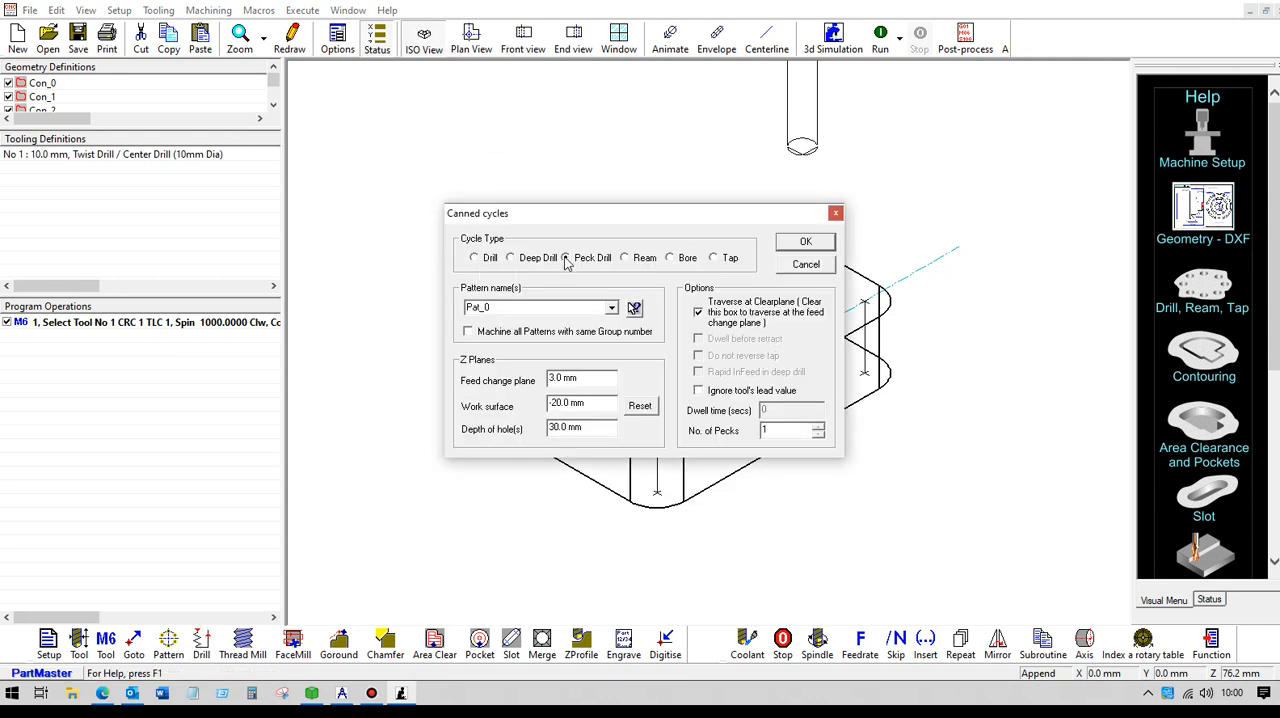
pyautogui.click(508, 307)
pyautogui.click(508, 306)
pyautogui.click(818, 427)
pyautogui.click(805, 243)
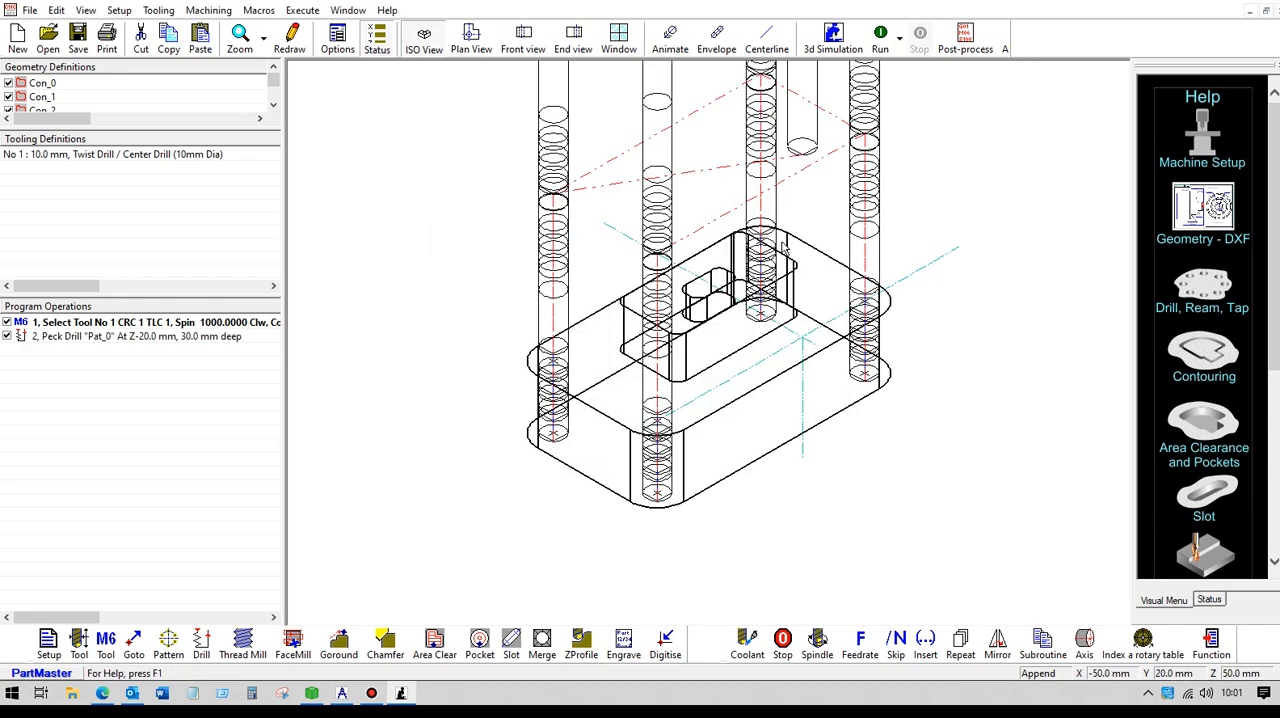
# - Simulate the peck drilling in the isometric and front views, as a centreline path and as a tool envelope
pyautogui.click(880, 38)
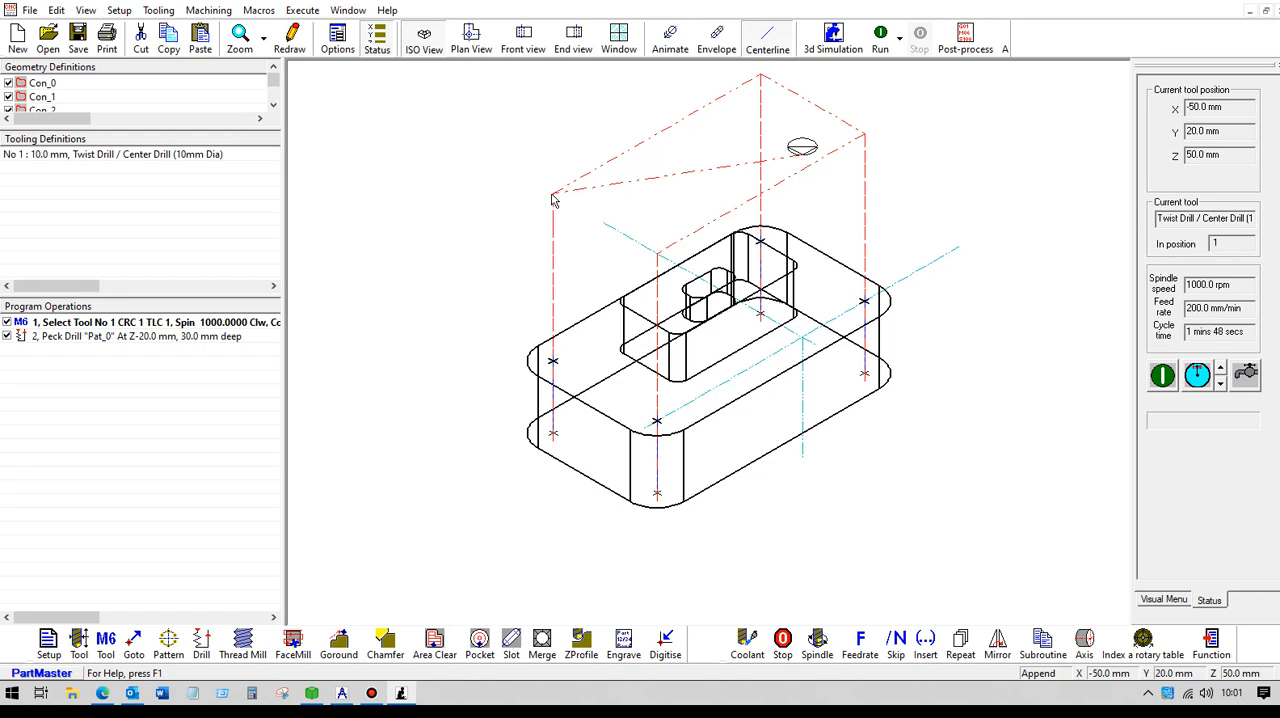
pyautogui.click(553, 350)
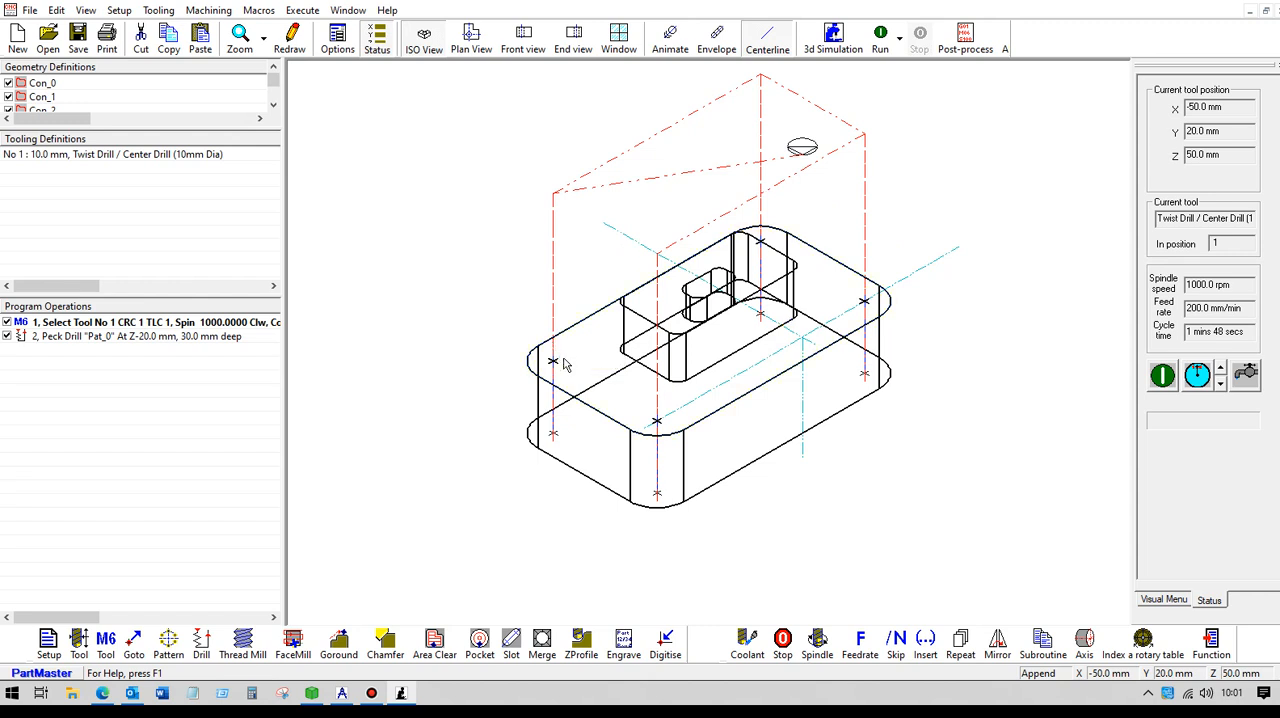
pyautogui.click(523, 40)
pyautogui.click(880, 40)
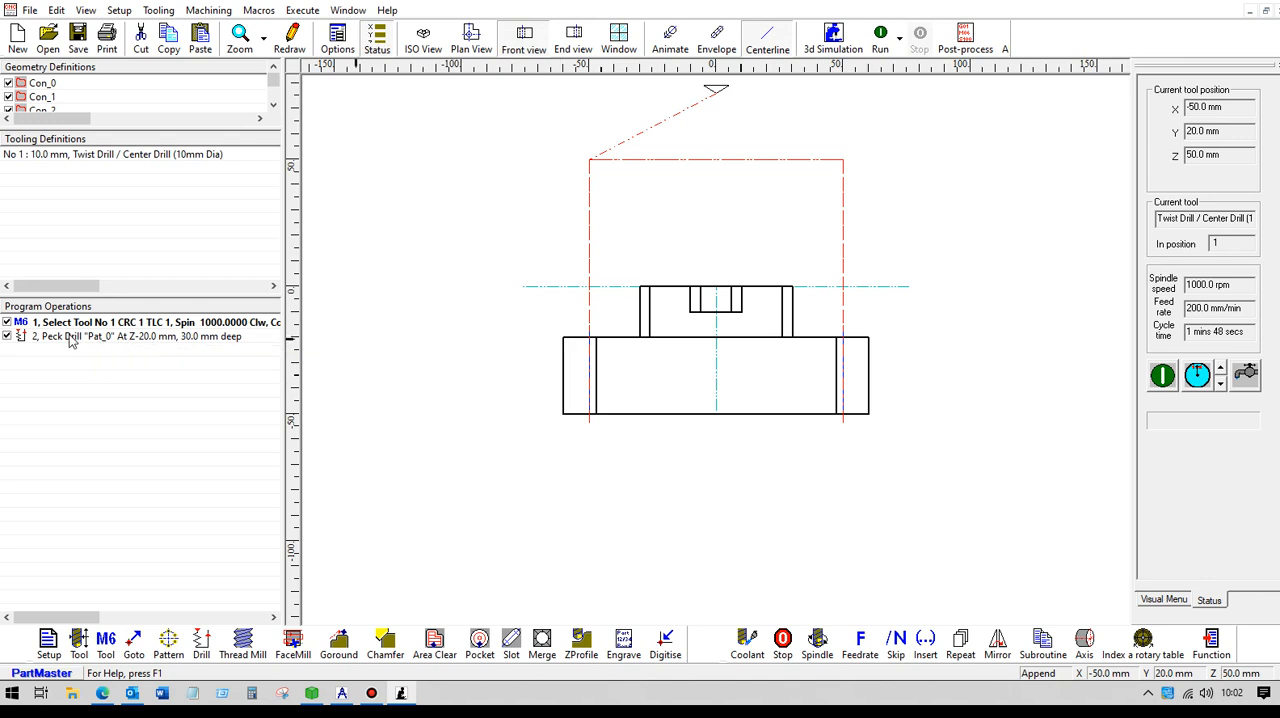
pyautogui.click(128, 338)
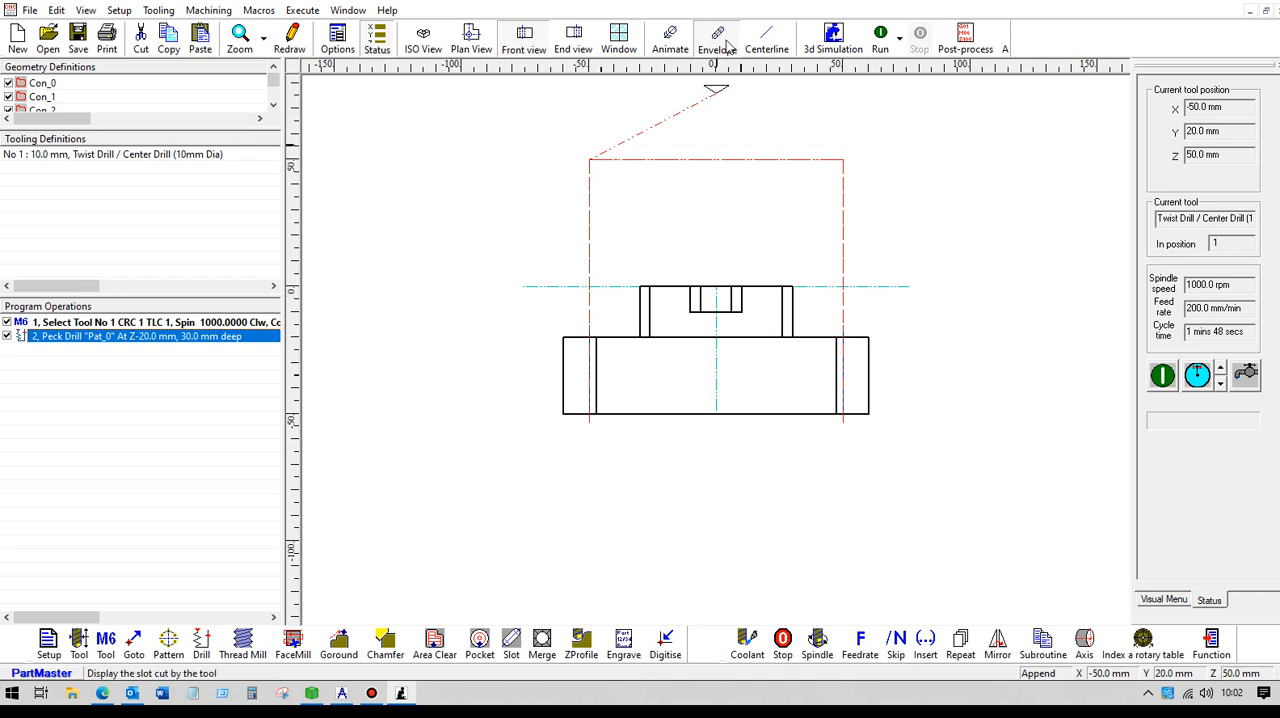
pyautogui.click(880, 38)
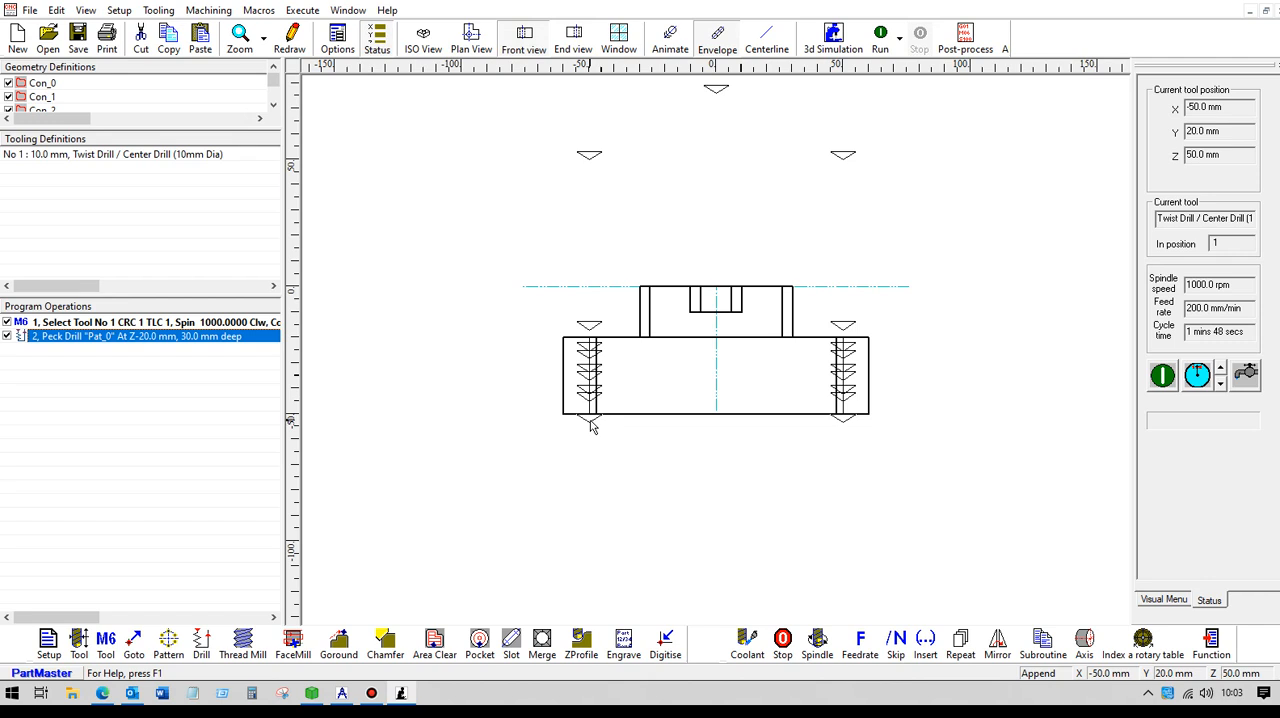
# - Review the settings of the peck drill cycle and the lead value in the drill's tool definition
pyautogui.doubleClick(157, 338)
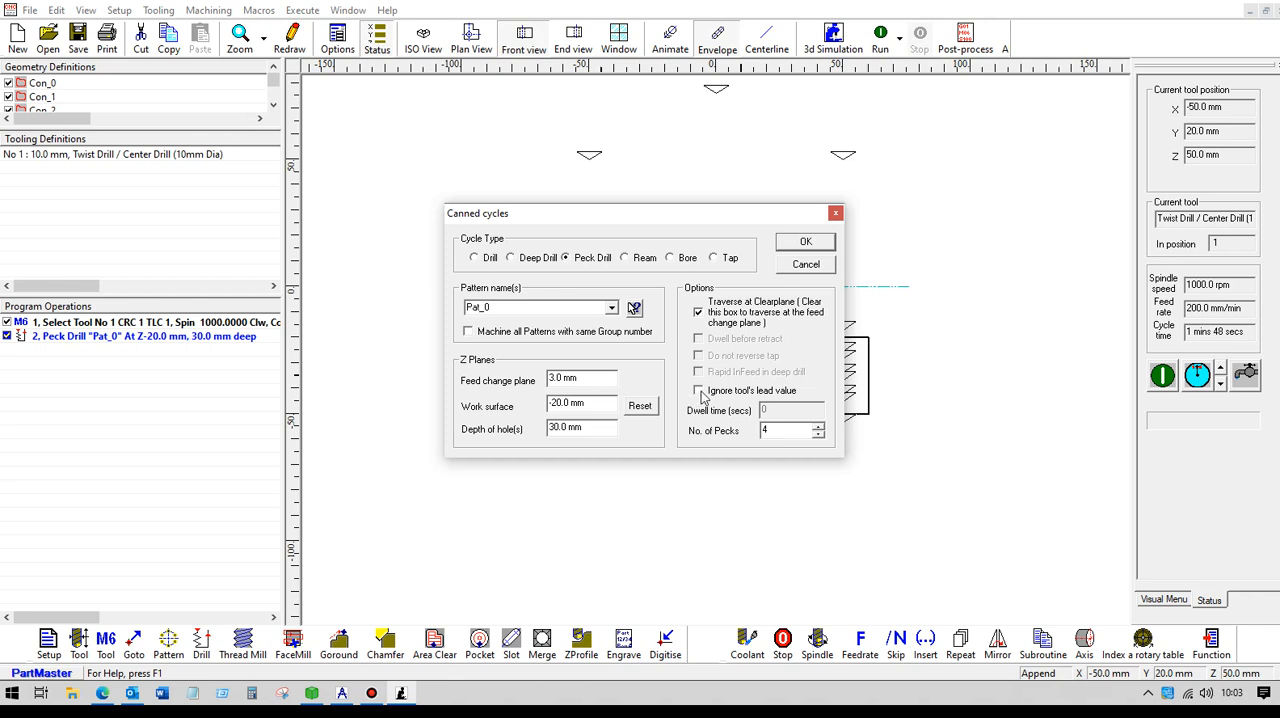
pyautogui.click(812, 266)
pyautogui.doubleClick(126, 155)
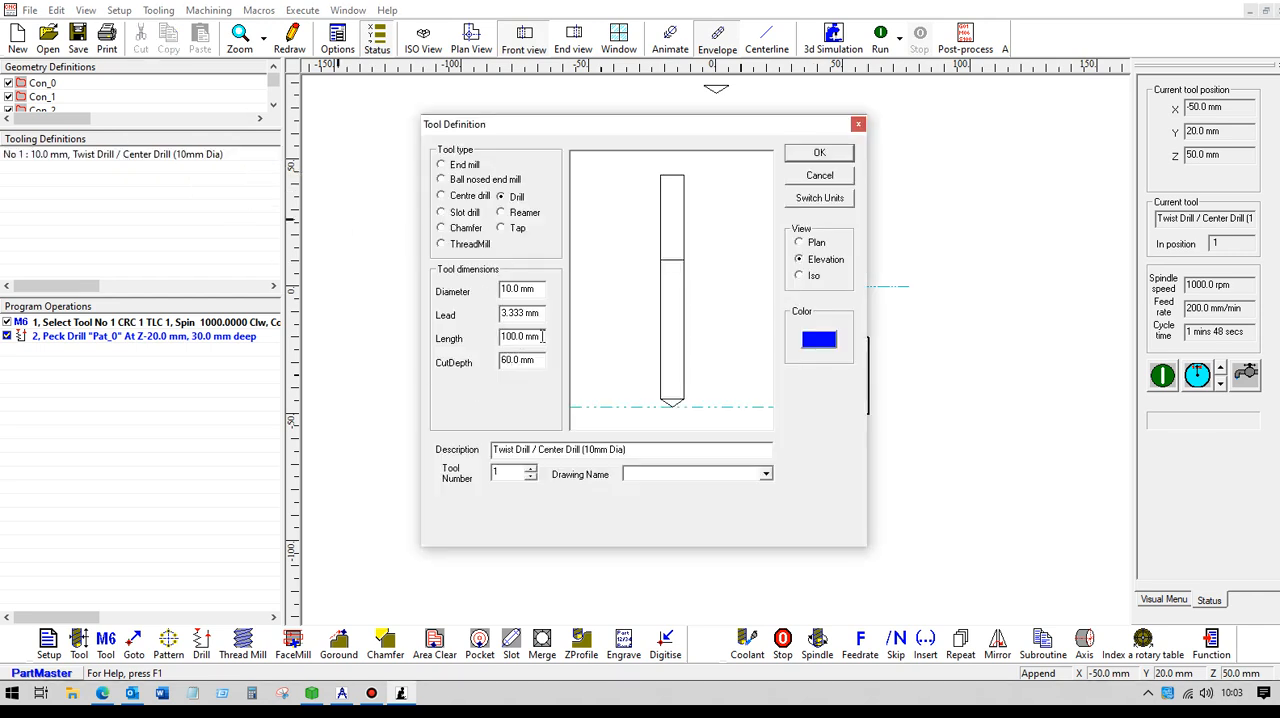
pyautogui.moveTo(542, 313); pyautogui.dragTo(494, 313)
pyautogui.click(812, 155)
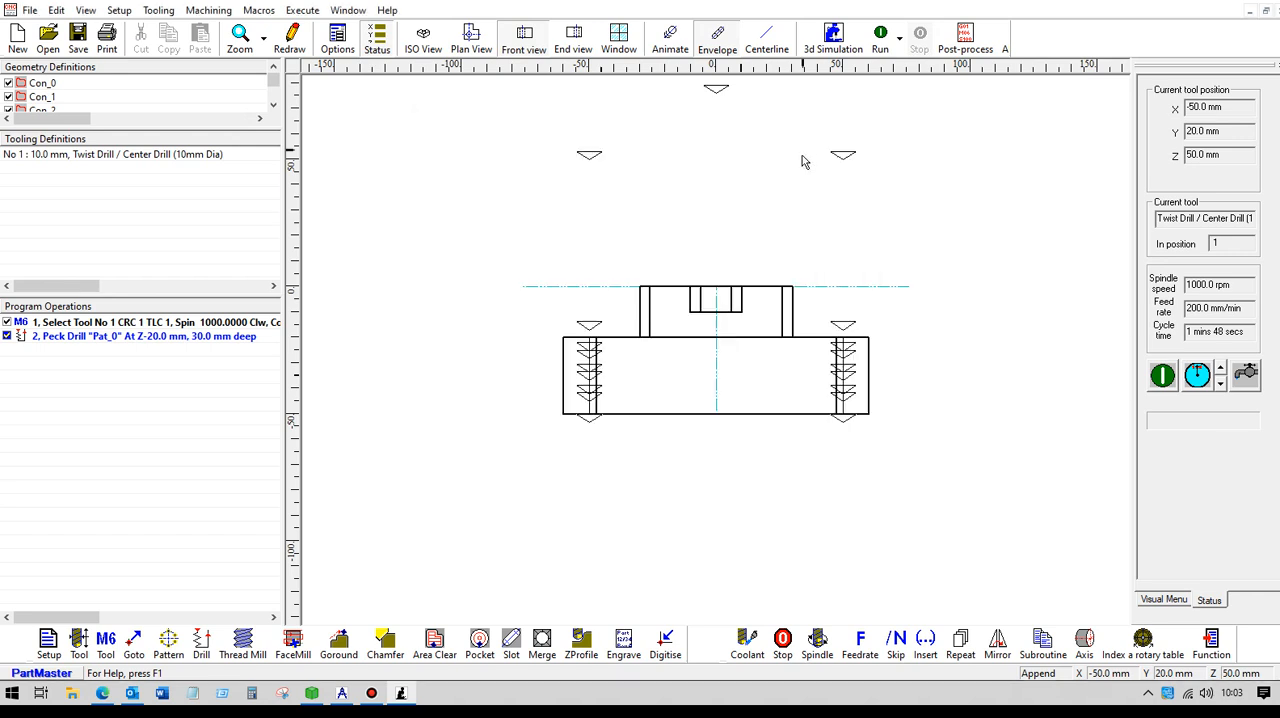
# - Define tool number 2 as an end mill with 20 mm diameter and select it for the next machining operation
pyautogui.click(423, 37)
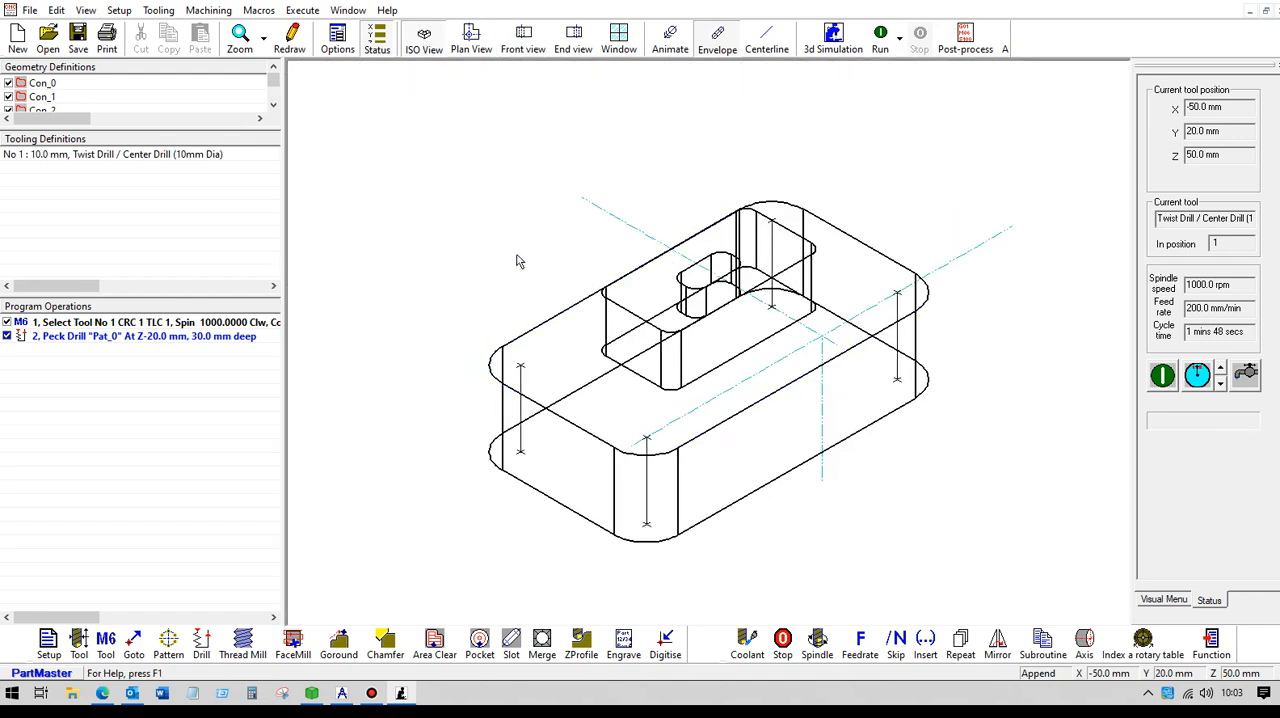
pyautogui.click(79, 642)
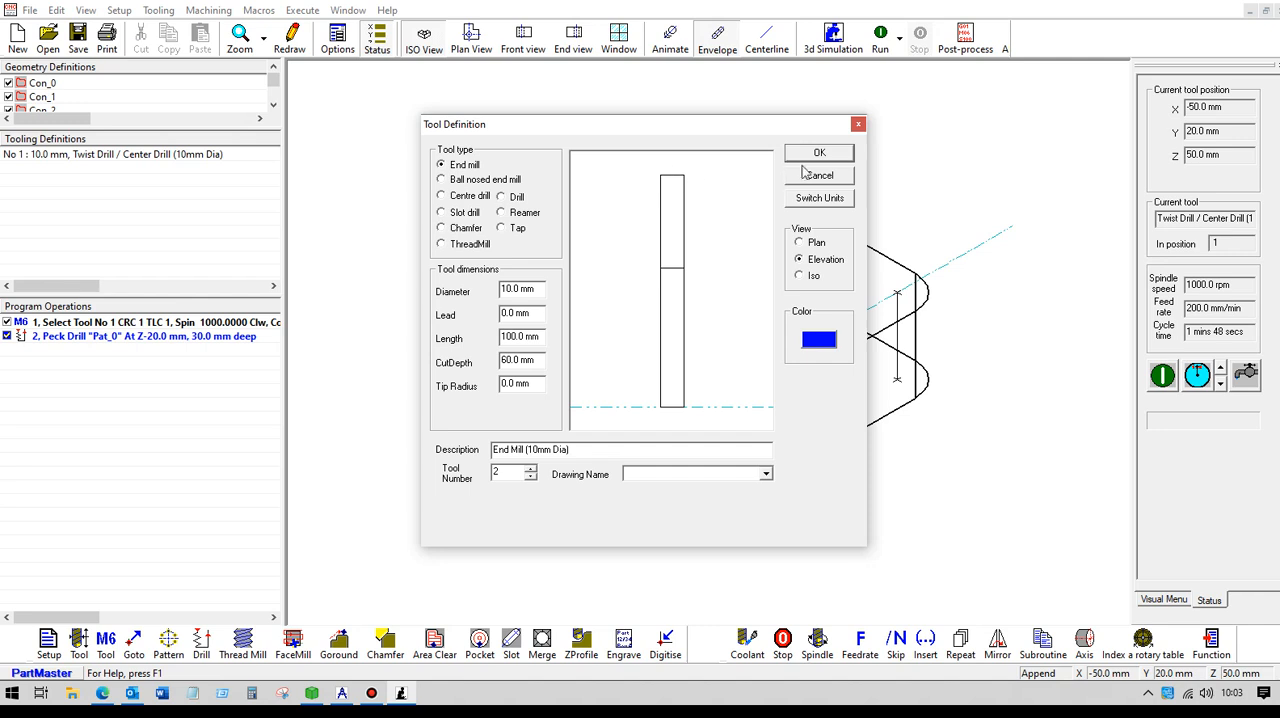
pyautogui.doubleClick(521, 292)
pyautogui.write('20')
pyautogui.click(820, 153)
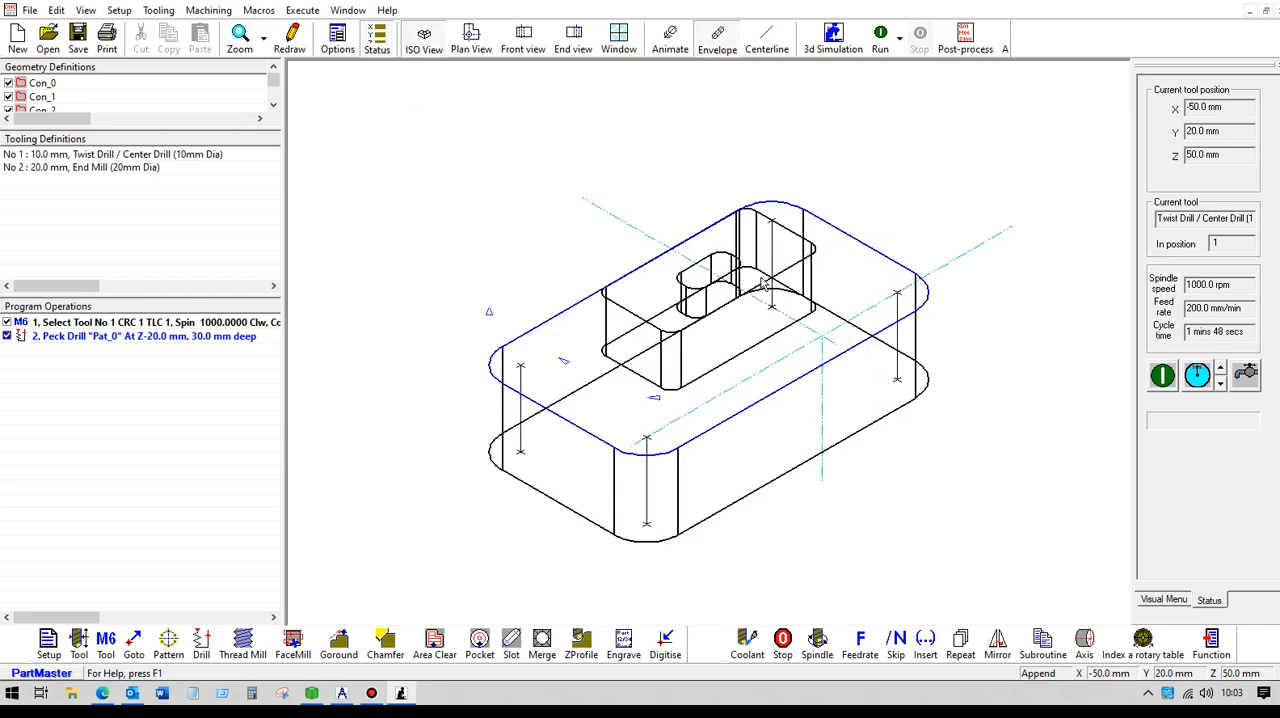
pyautogui.click(106, 642)
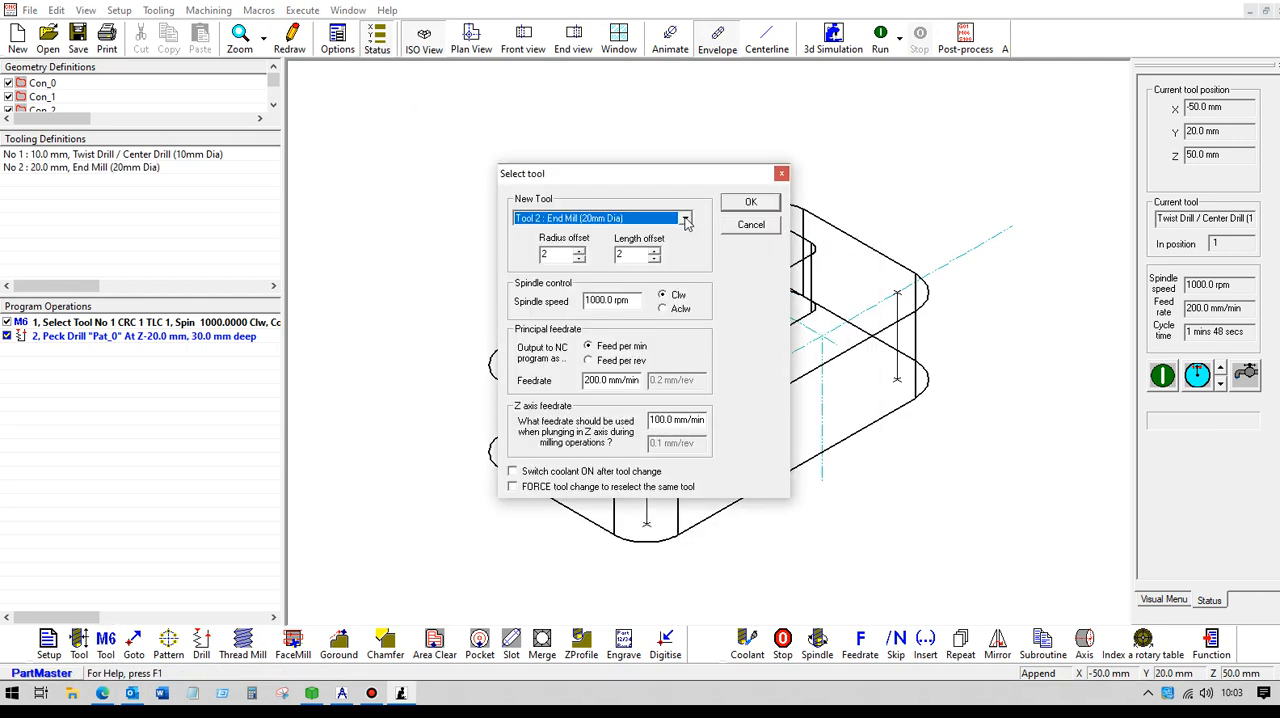
pyautogui.click(749, 203)
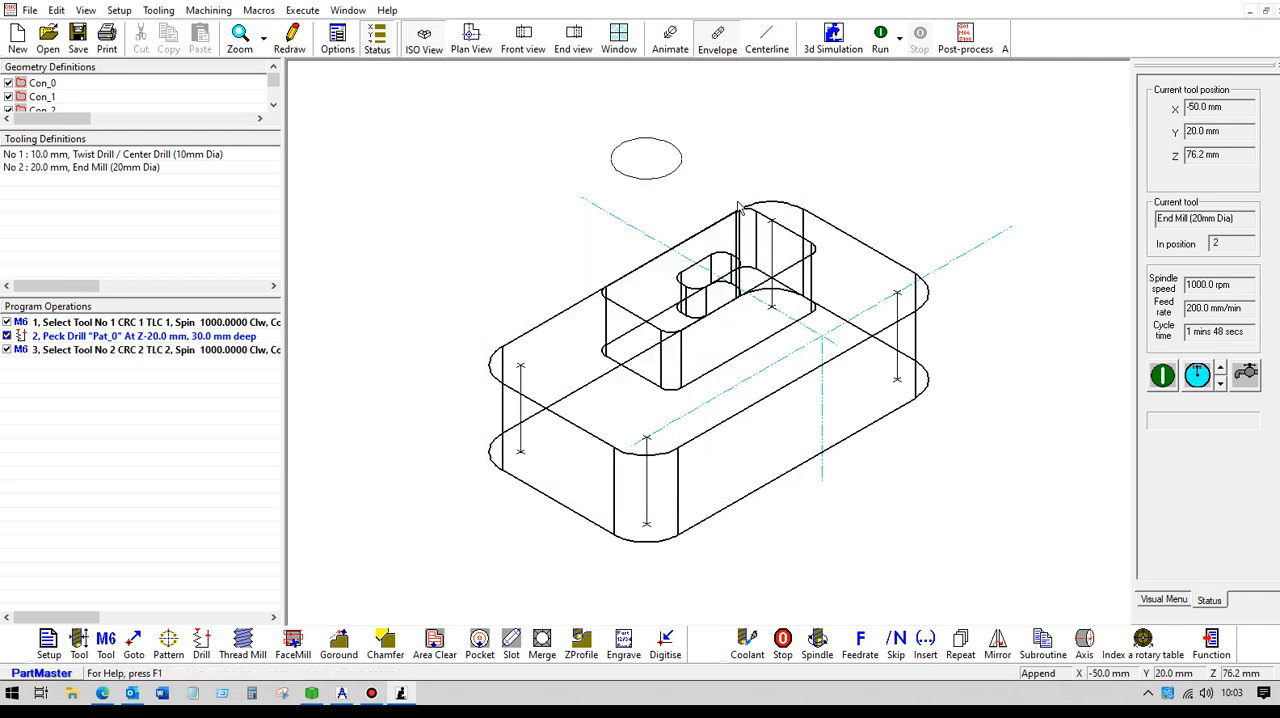
# - Start an area clear operation with the plate's outer contour as the outside contour and the middle rectangle as the island
pyautogui.click(780, 40)
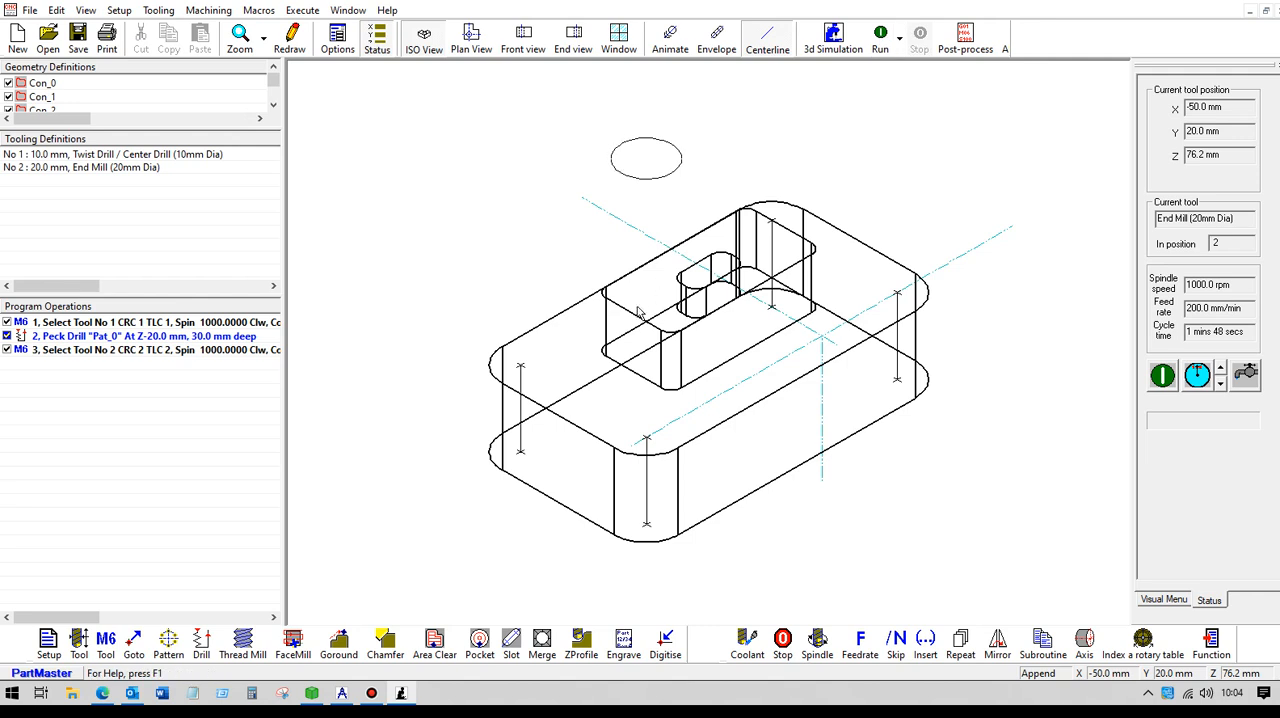
pyautogui.click(471, 40)
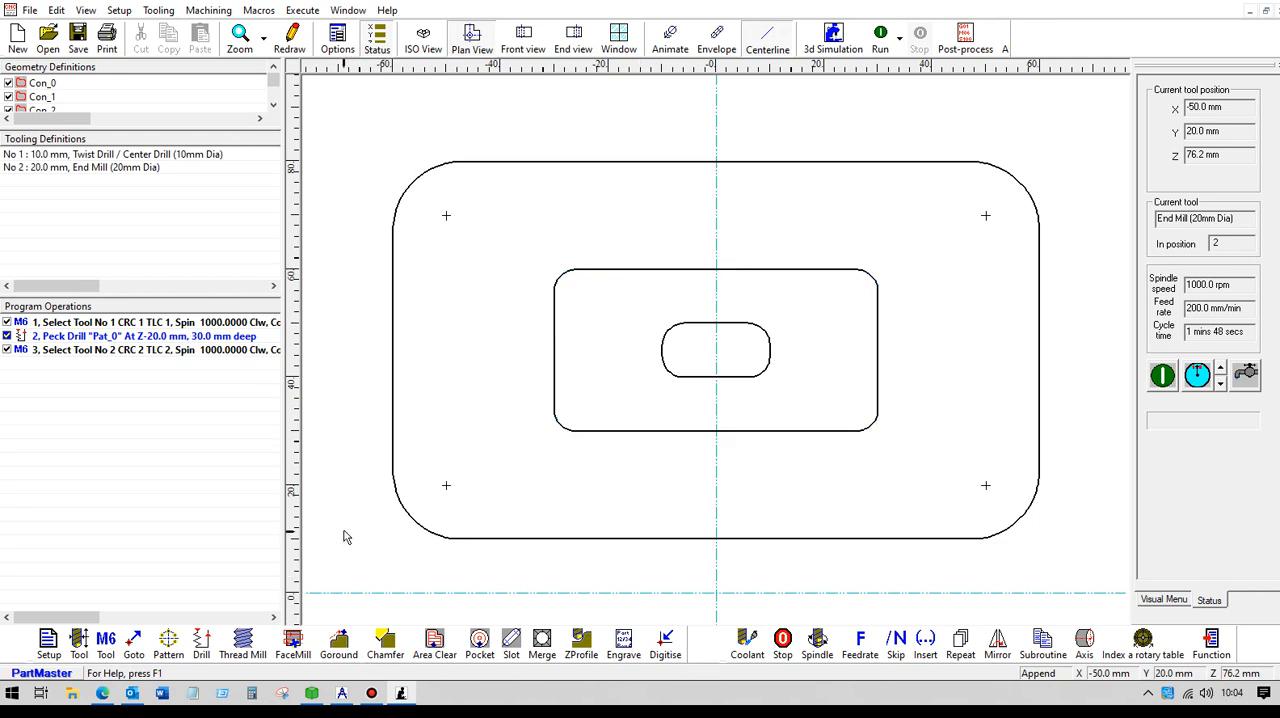
pyautogui.scroll(-2, 356, 478)
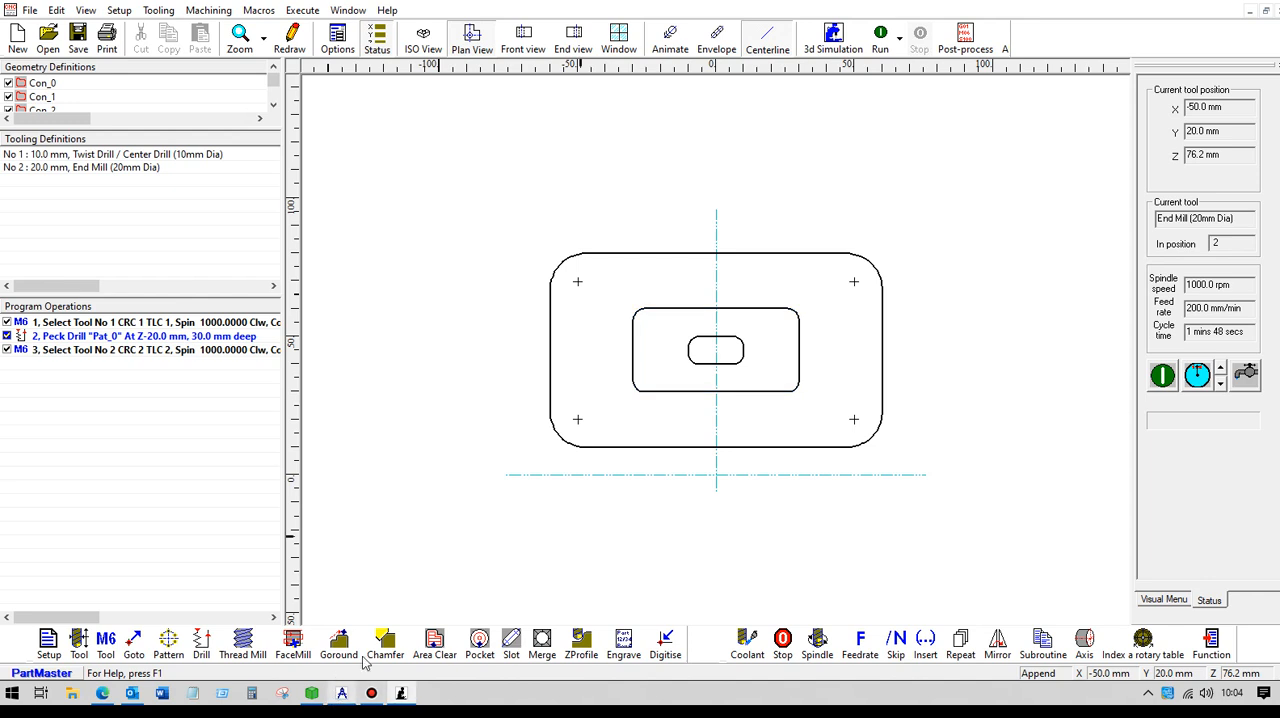
pyautogui.click(436, 645)
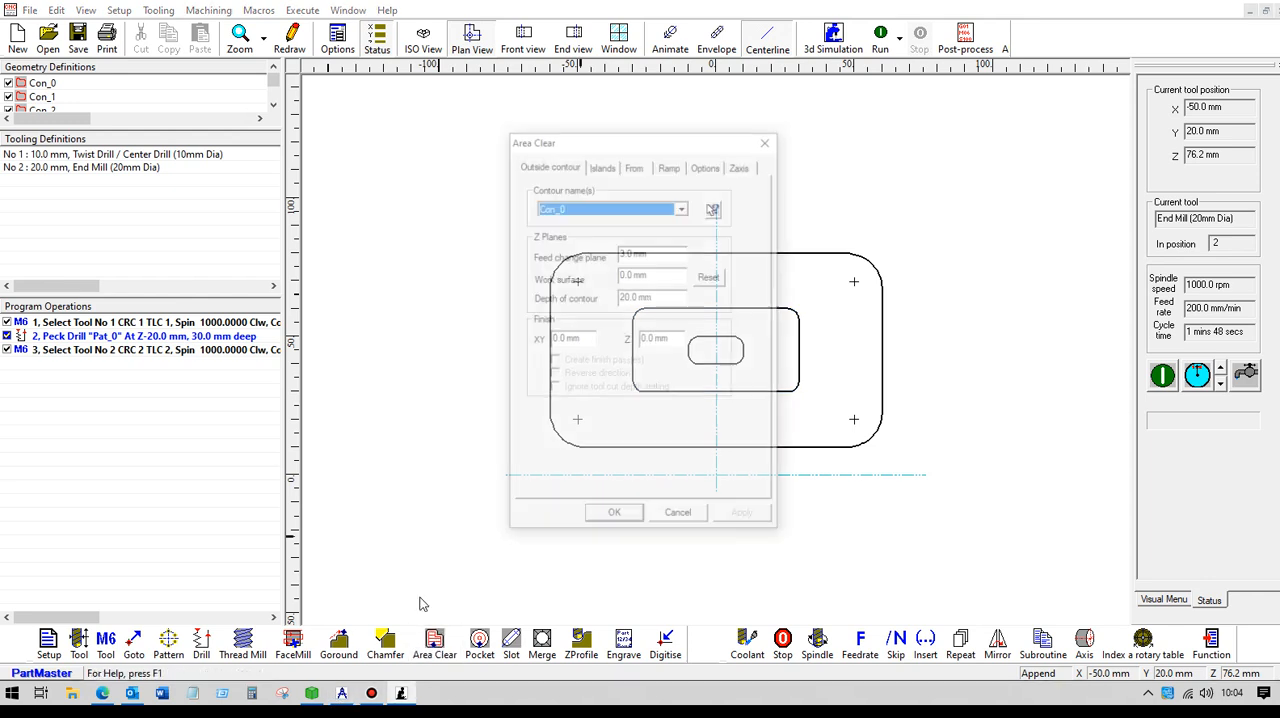
pyautogui.click(712, 209)
pyautogui.click(741, 253)
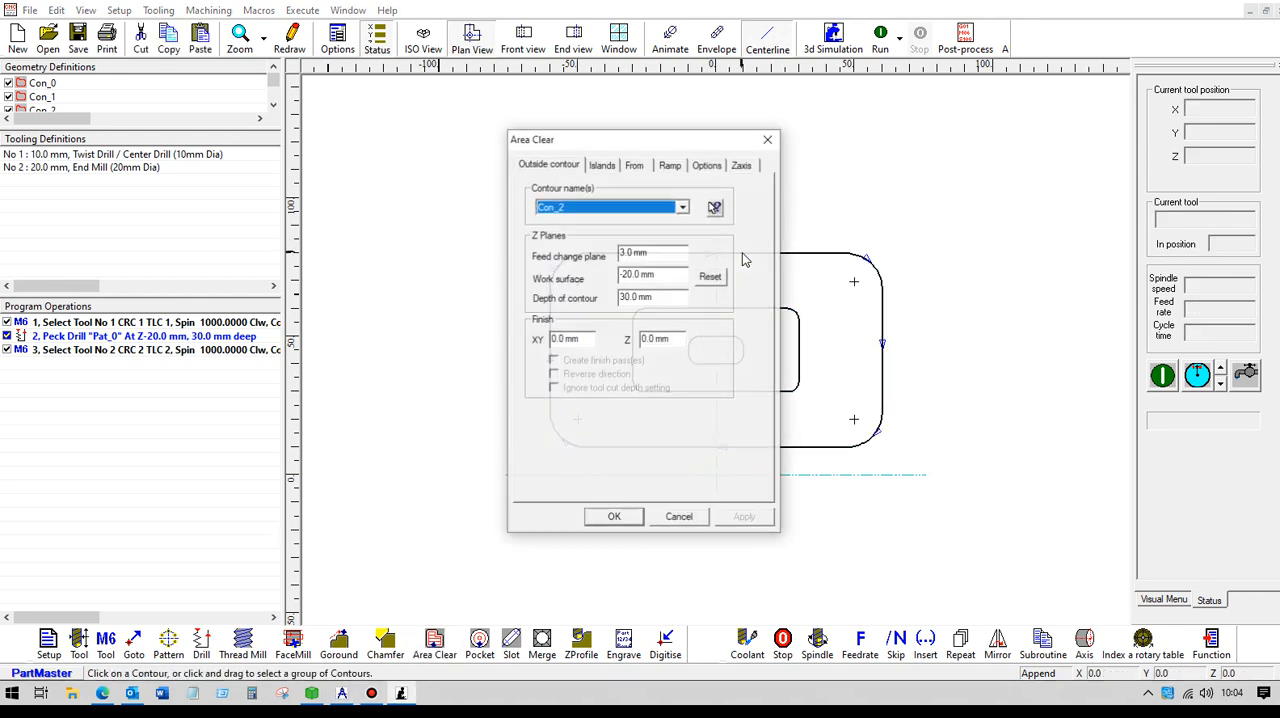
pyautogui.click(601, 166)
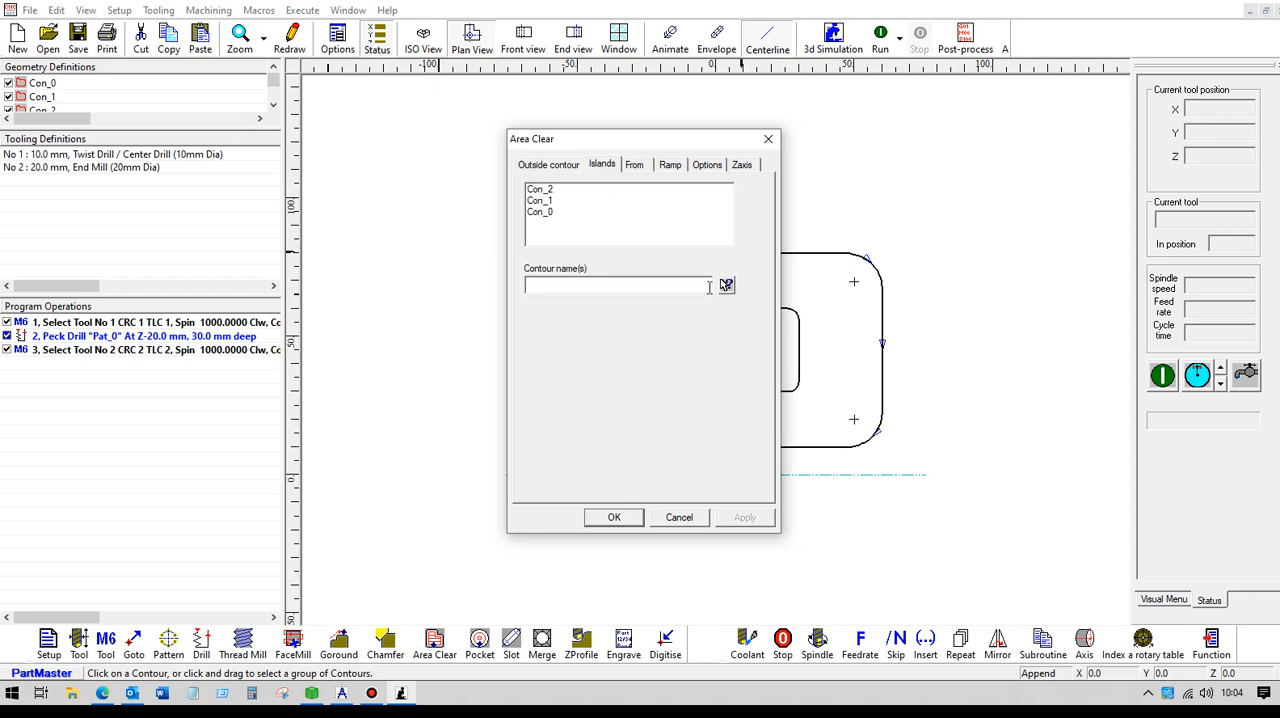
pyautogui.click(730, 286)
pyautogui.click(750, 312)
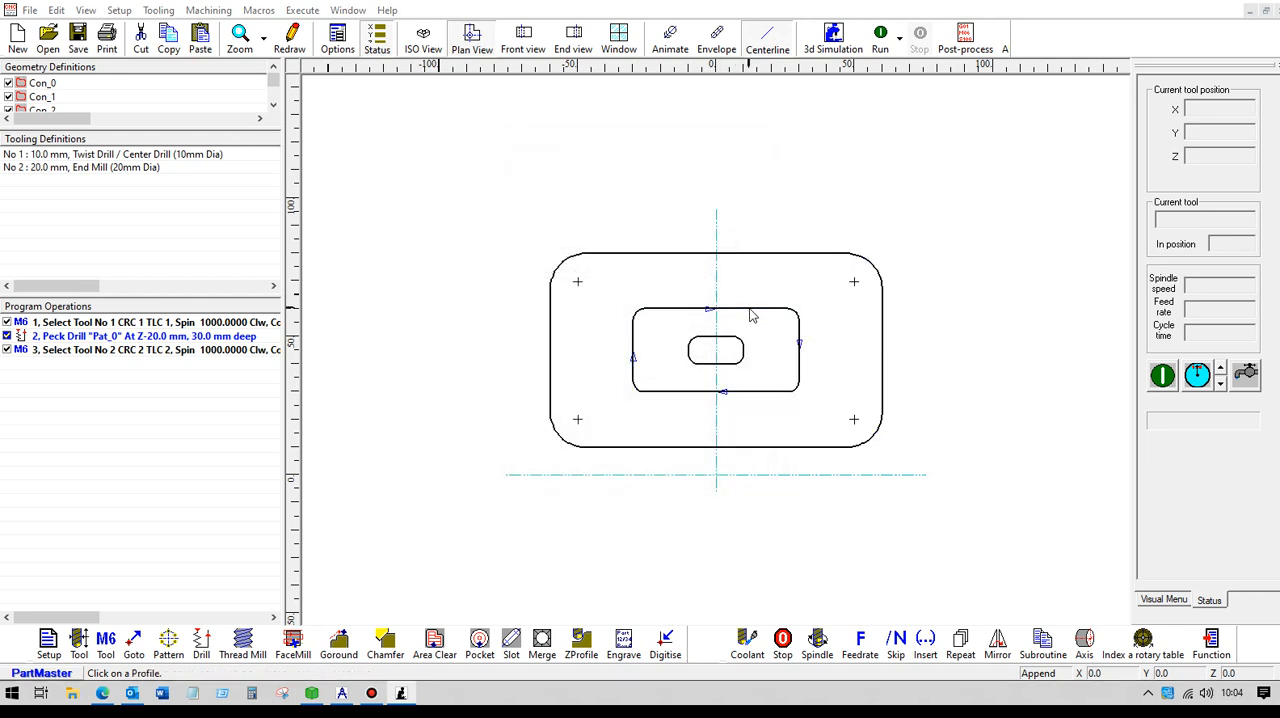
# - Set the area clear's work surface to 0 mm and its contour depth to 20 mm, and create the toolpath
pyautogui.moveTo(661, 277); pyautogui.dragTo(590, 276)
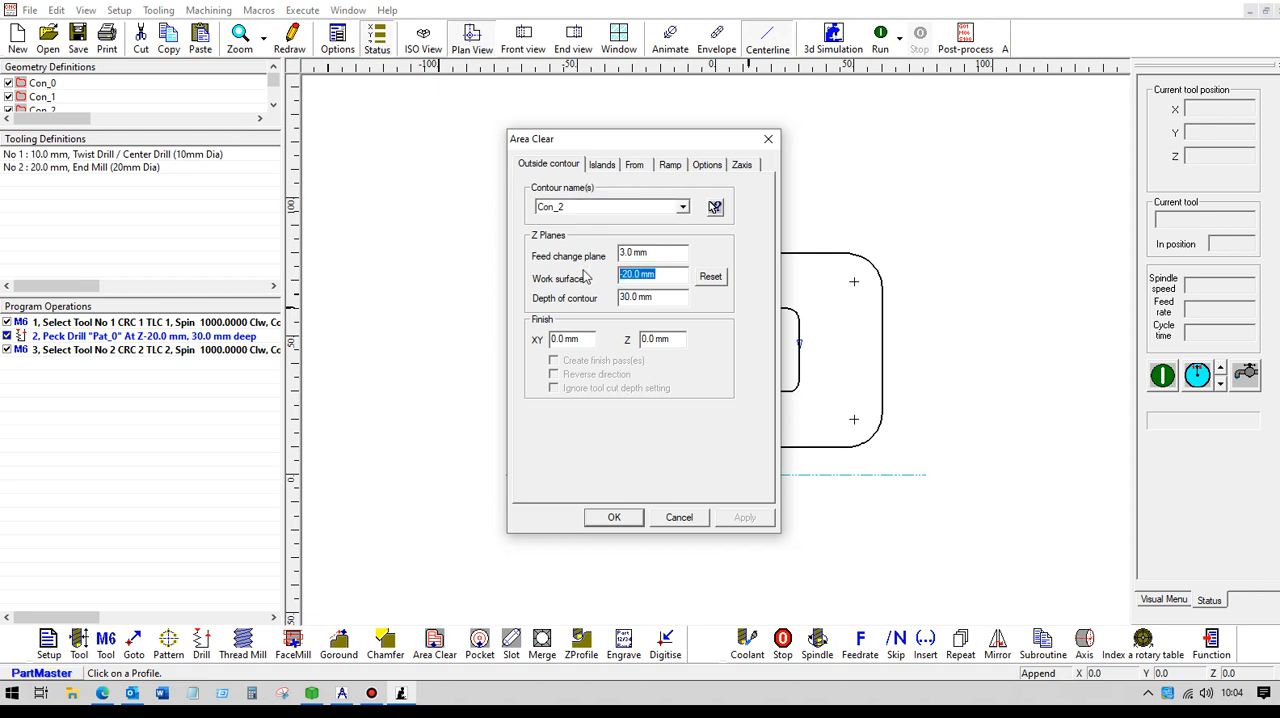
pyautogui.moveTo(668, 298); pyautogui.dragTo(582, 297)
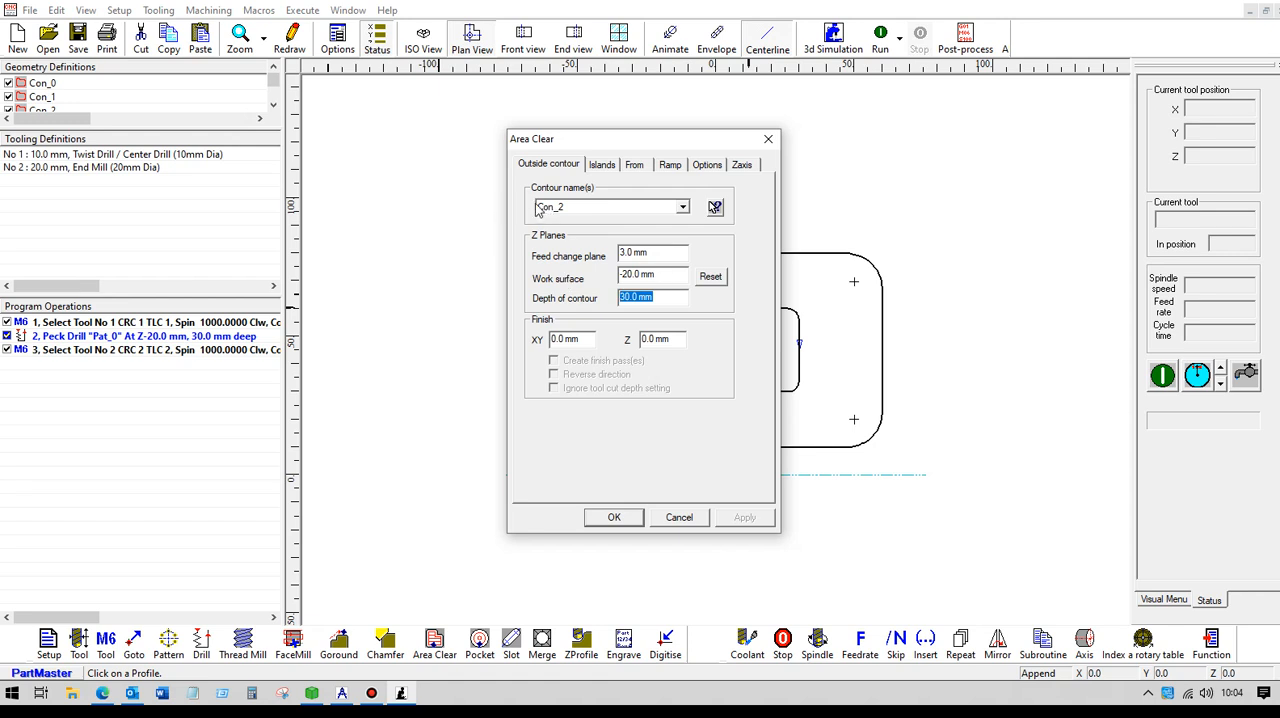
pyautogui.moveTo(664, 276); pyautogui.dragTo(591, 277)
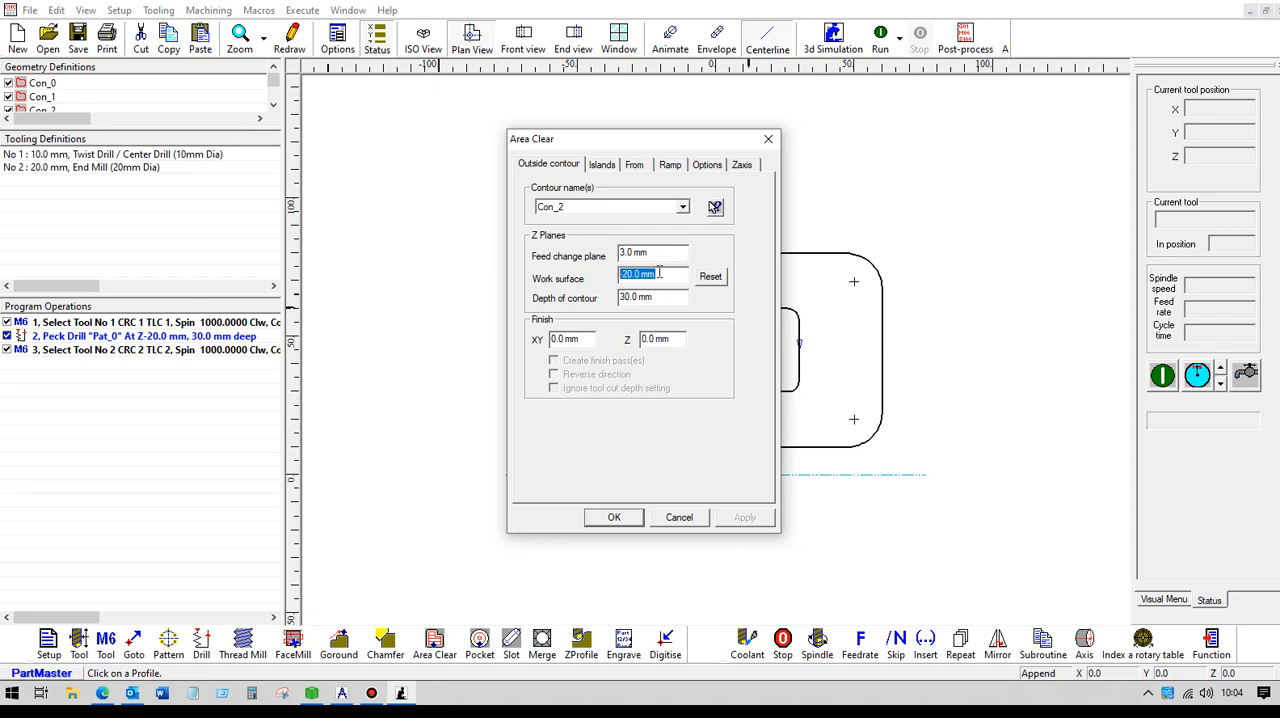
pyautogui.write('0')
pyautogui.press('Tab')
pyautogui.write('20')
pyautogui.press('Tab')
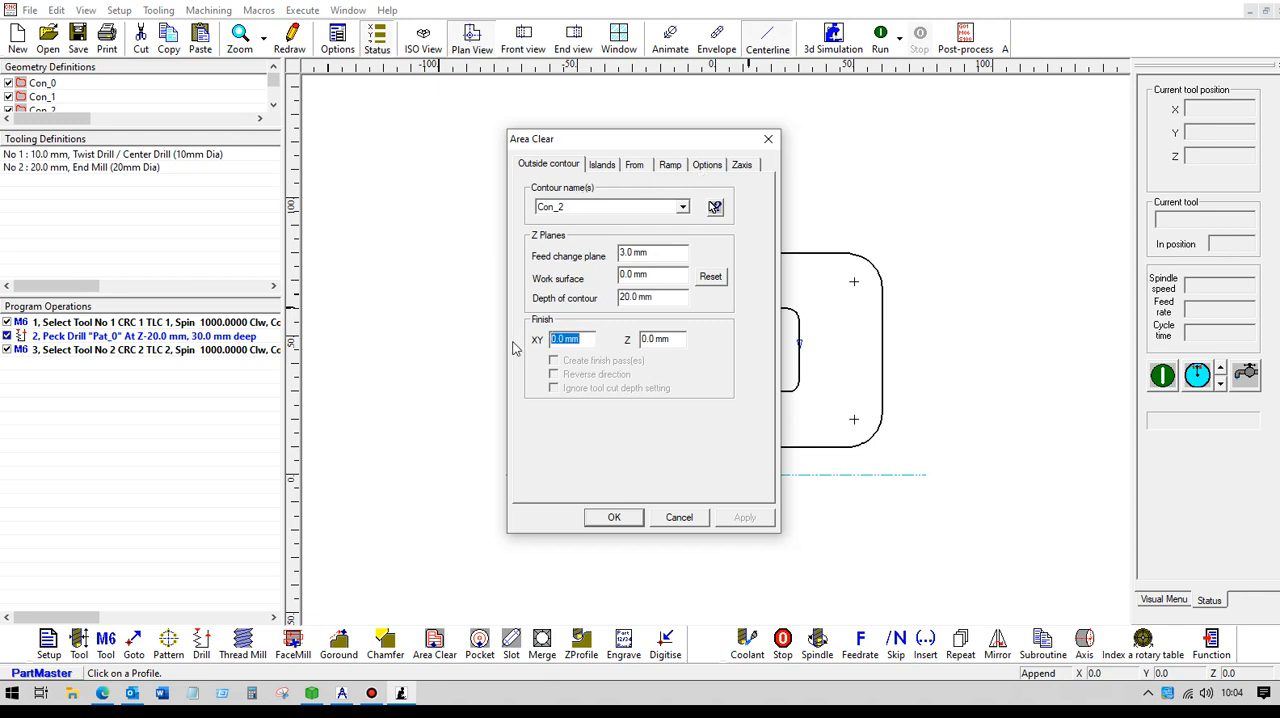
pyautogui.write('1')
pyautogui.click(616, 517)
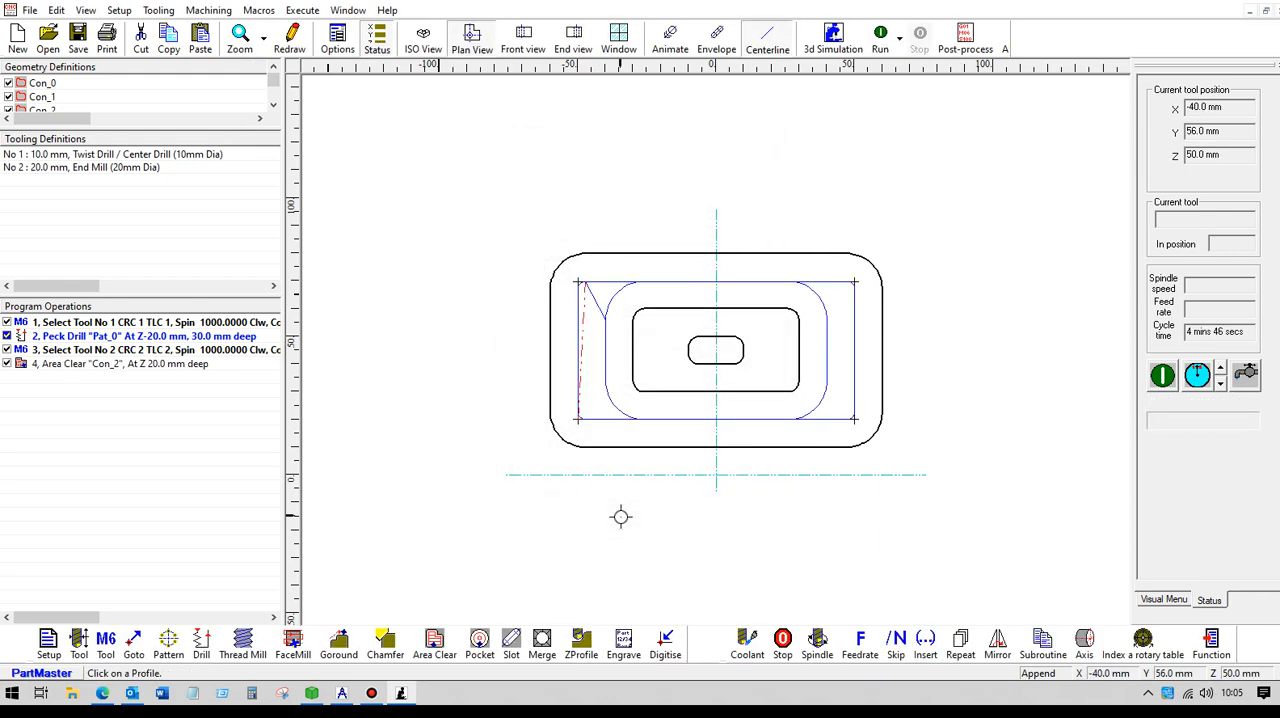
# - Override the area clear operation's cut depth with 2 mm and simulate the program in the isometric view
pyautogui.click(425, 40)
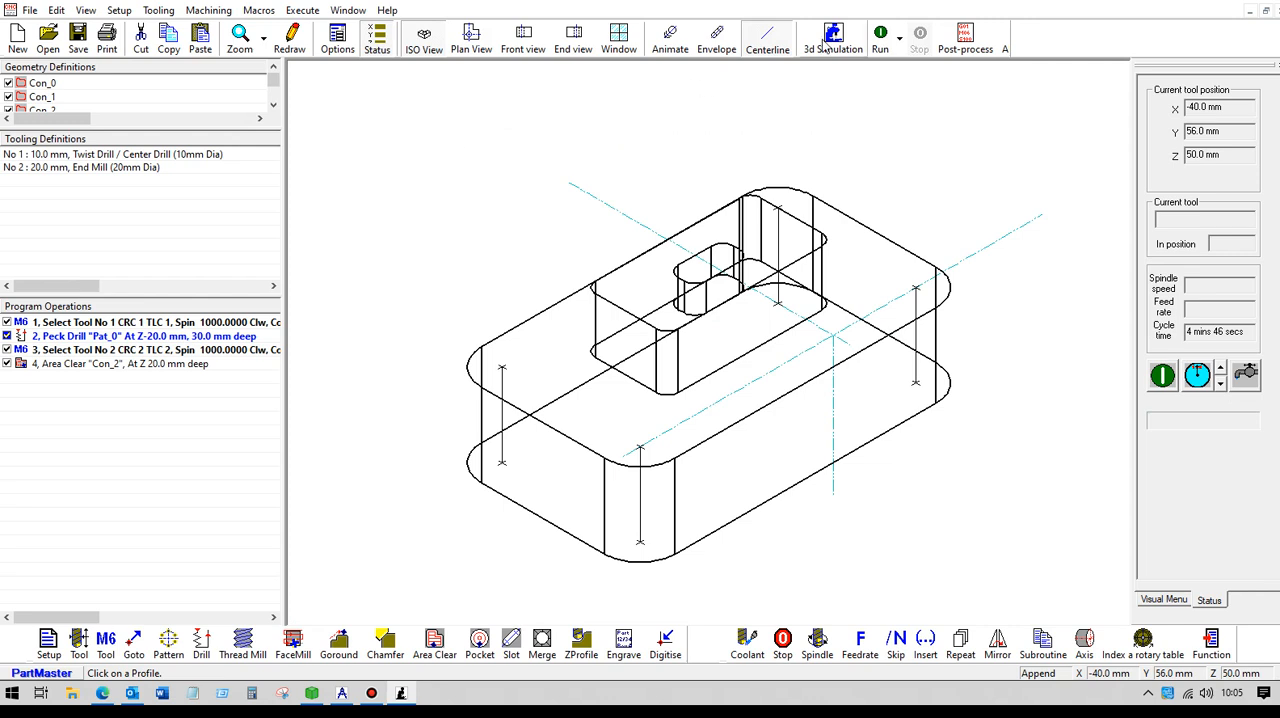
pyautogui.click(880, 38)
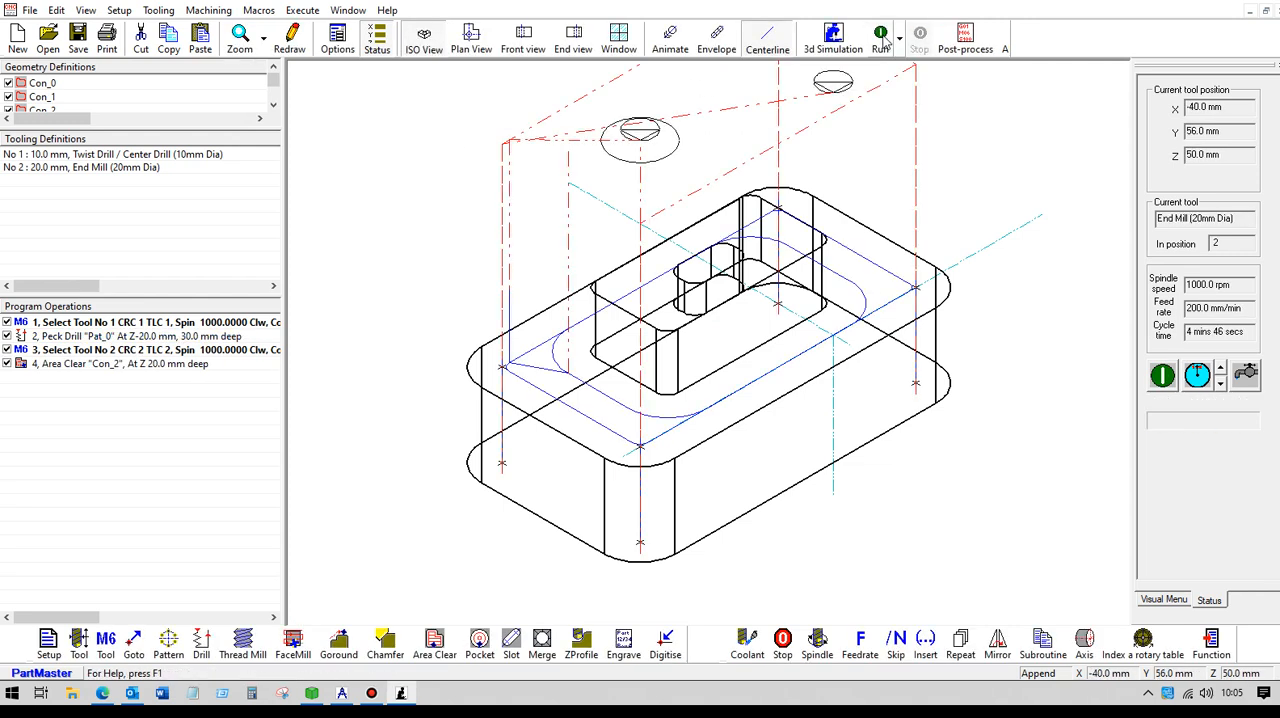
pyautogui.doubleClick(119, 369)
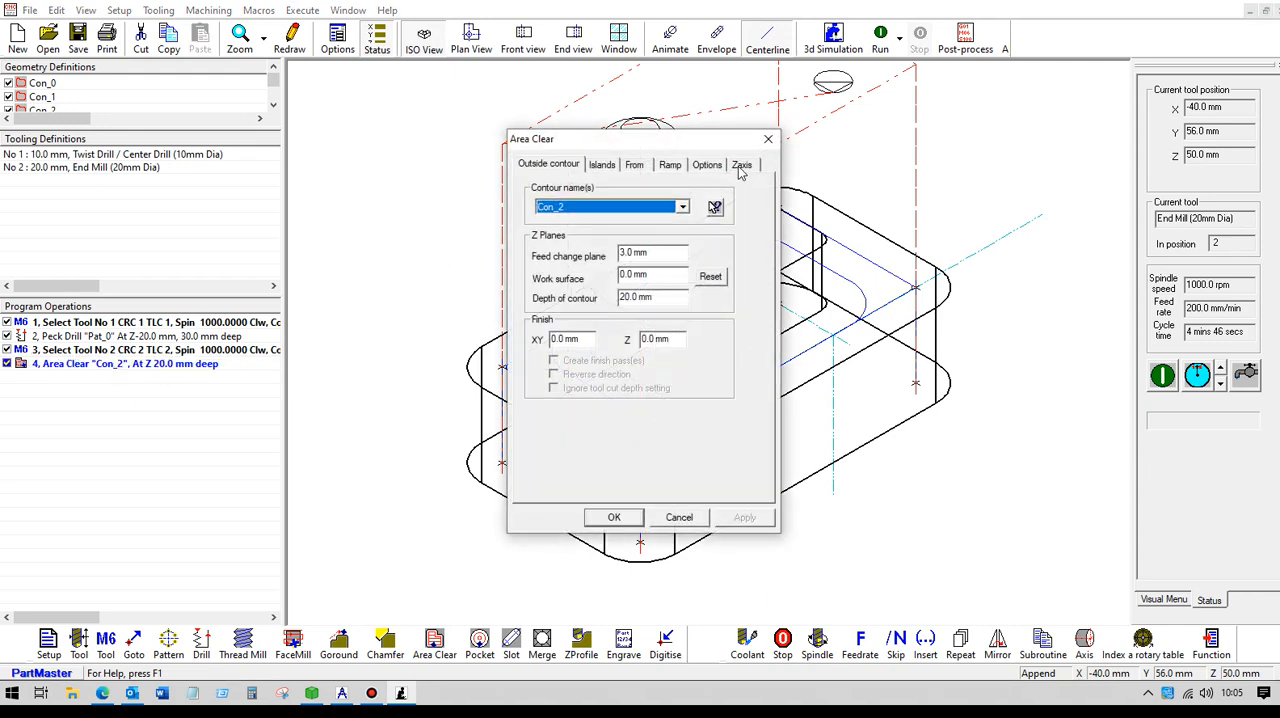
pyautogui.click(741, 165)
pyautogui.moveTo(671, 424); pyautogui.dragTo(586, 451)
pyautogui.write('2')
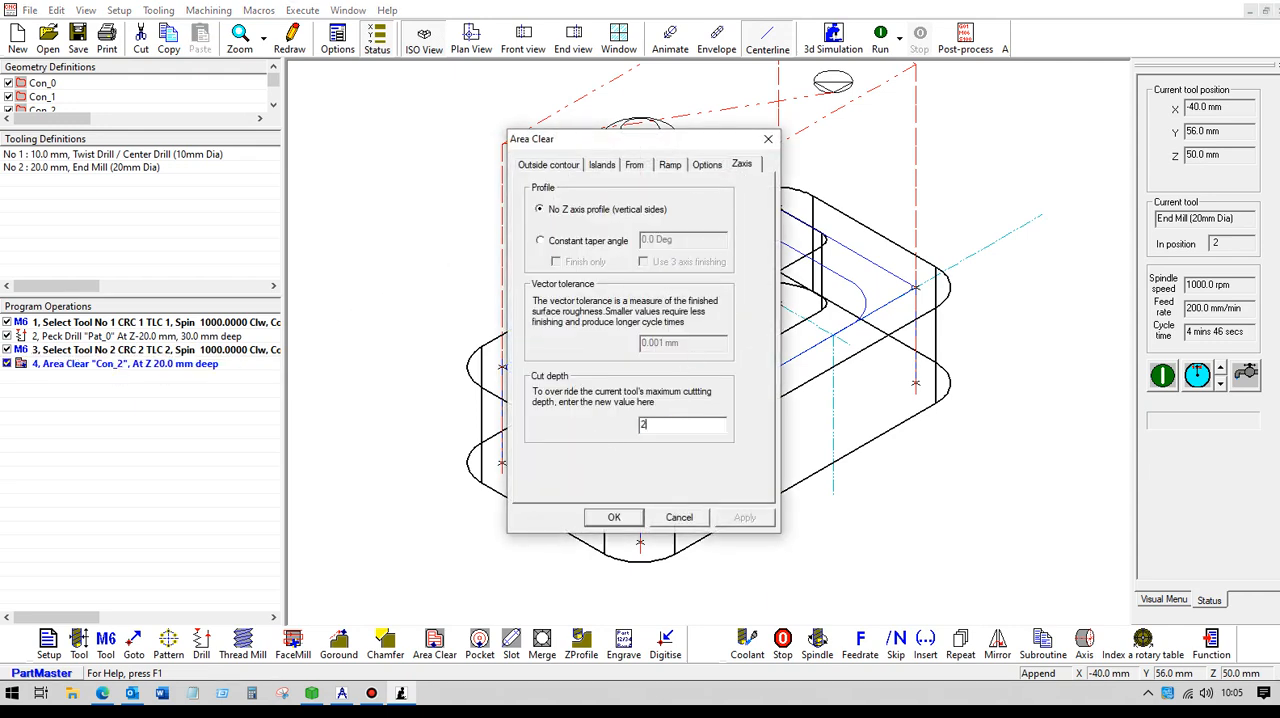
pyautogui.click(612, 518)
pyautogui.click(879, 40)
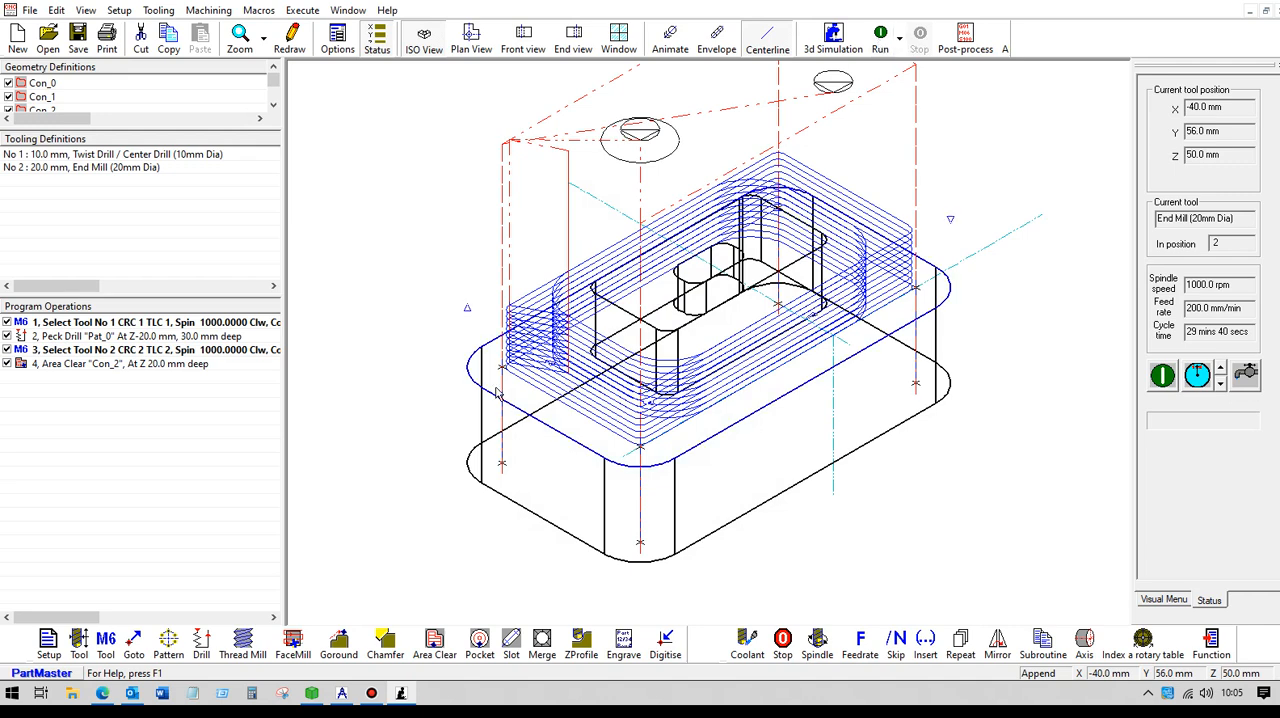
# - Switch to the PartMaster CAD drawings showing the Z planes and the work surface and depth settings
pyautogui.click(342, 694)
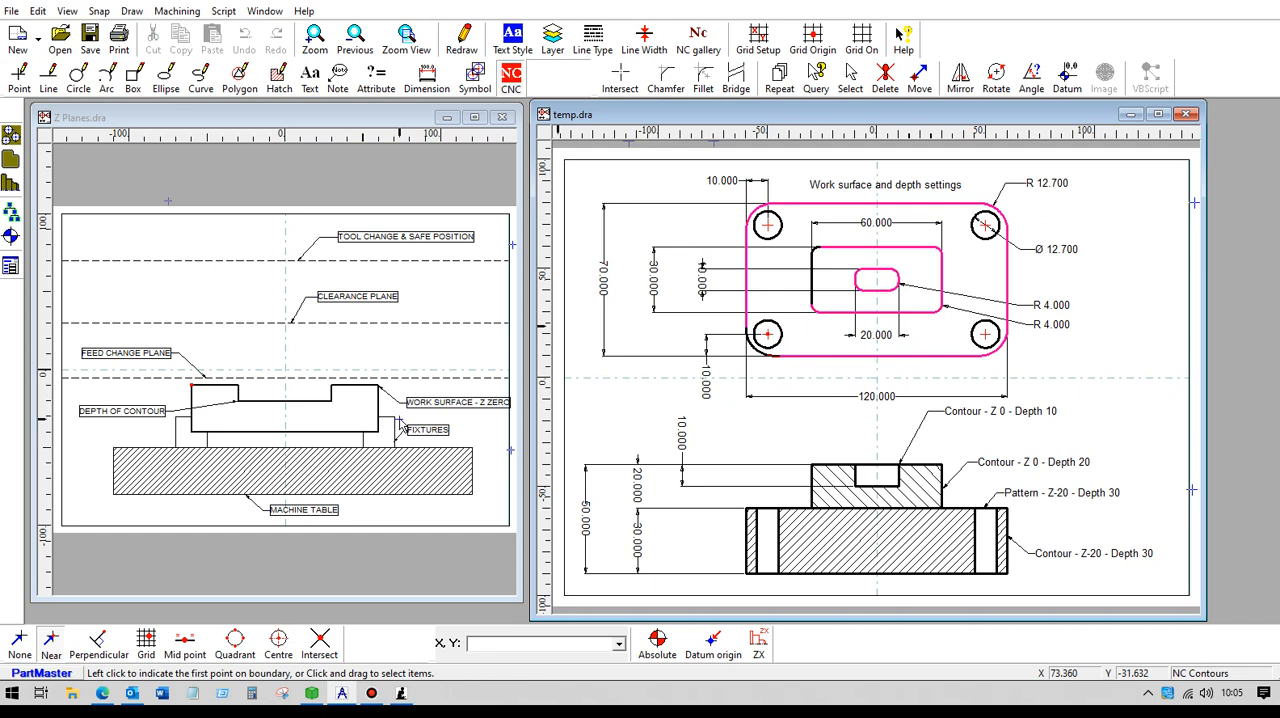